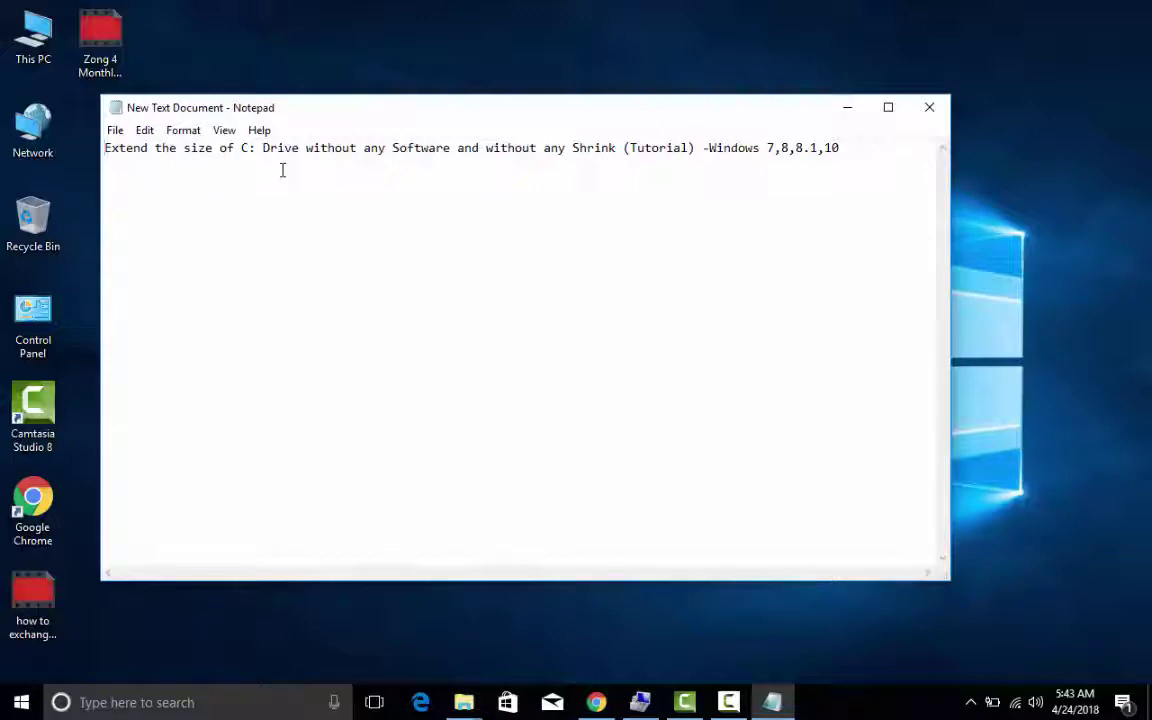
Minimize the note, open This PC in a maximized File Explorer window and compare the free space on drives C: and E:.
click(847, 108)
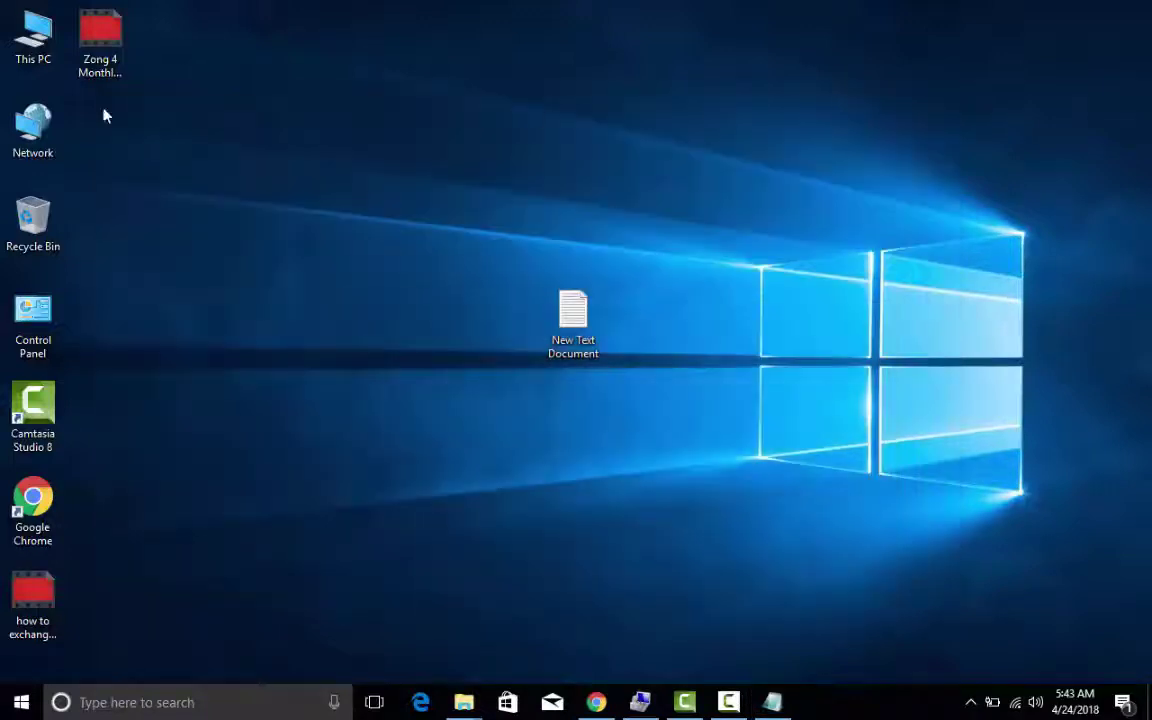
double_click(43, 52)
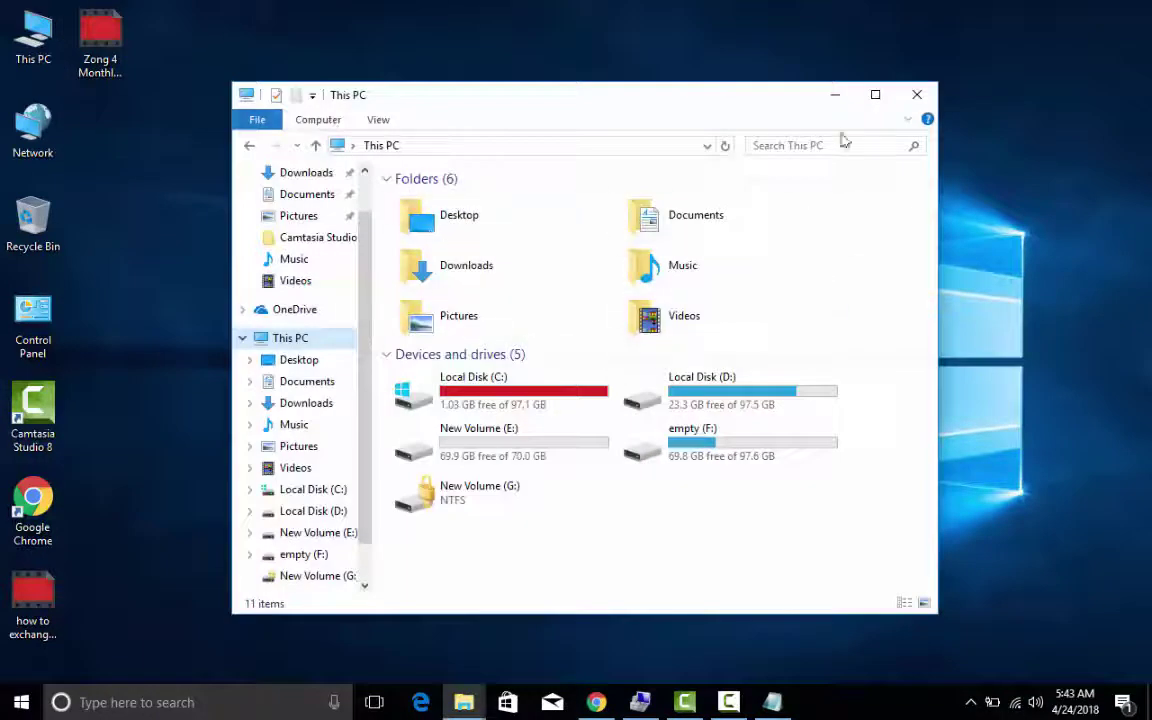
click(875, 96)
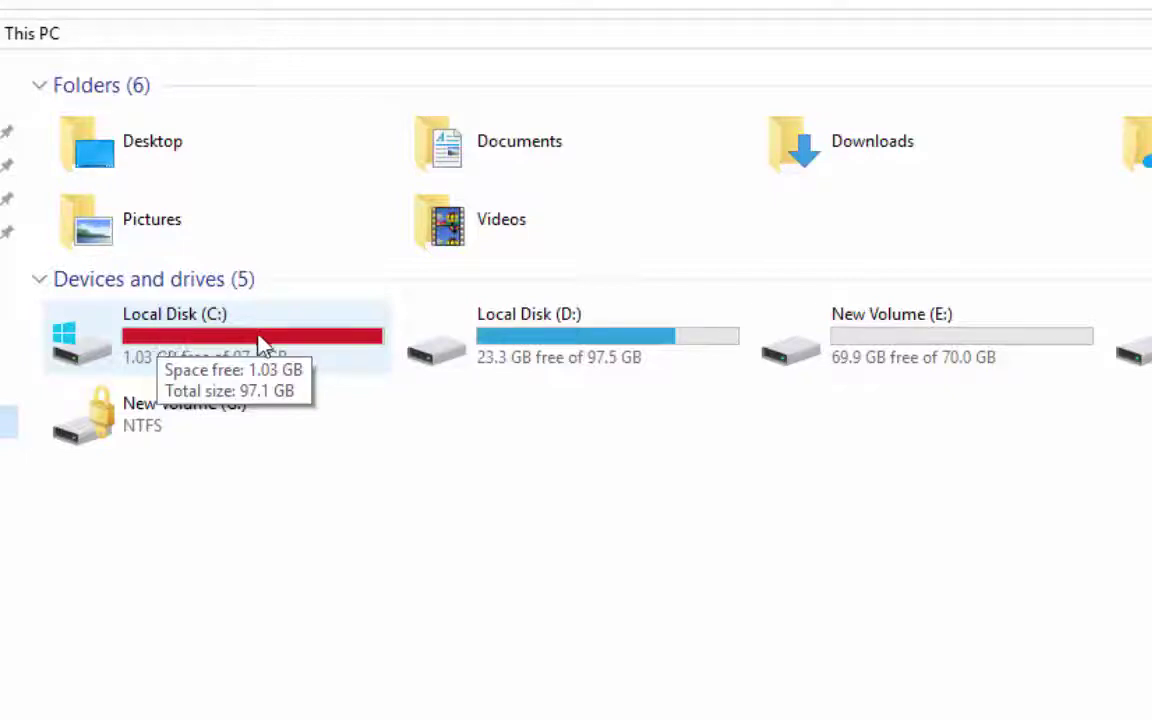
click(257, 490)
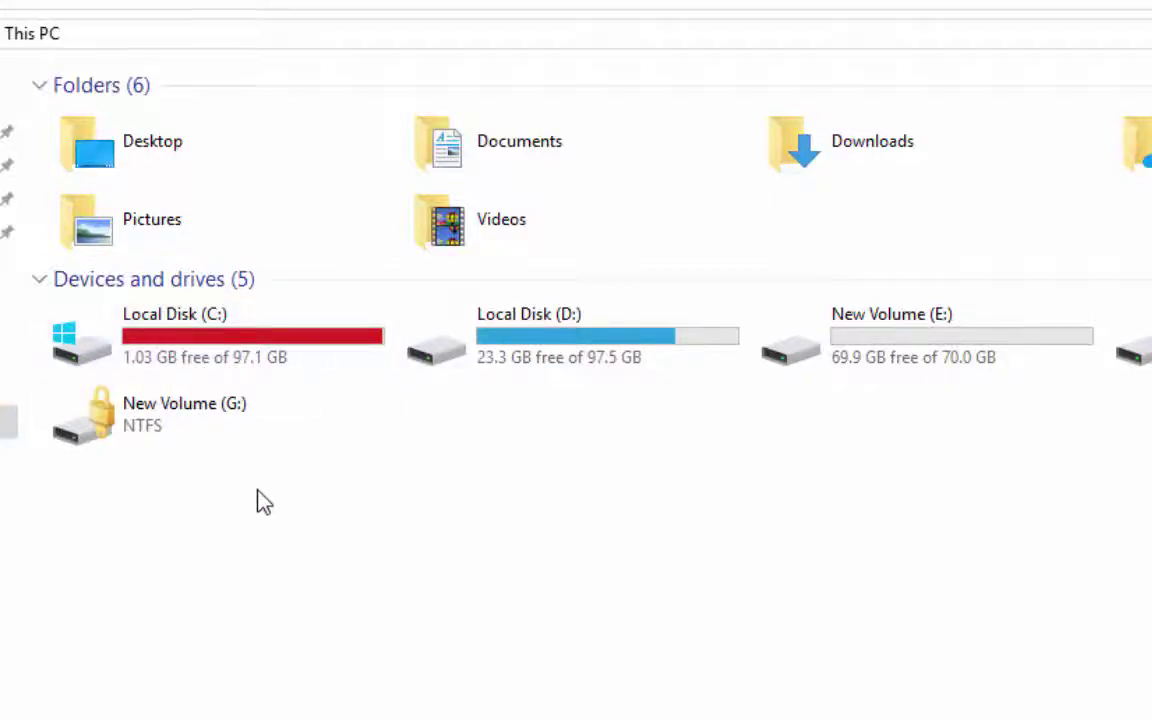
click(237, 350)
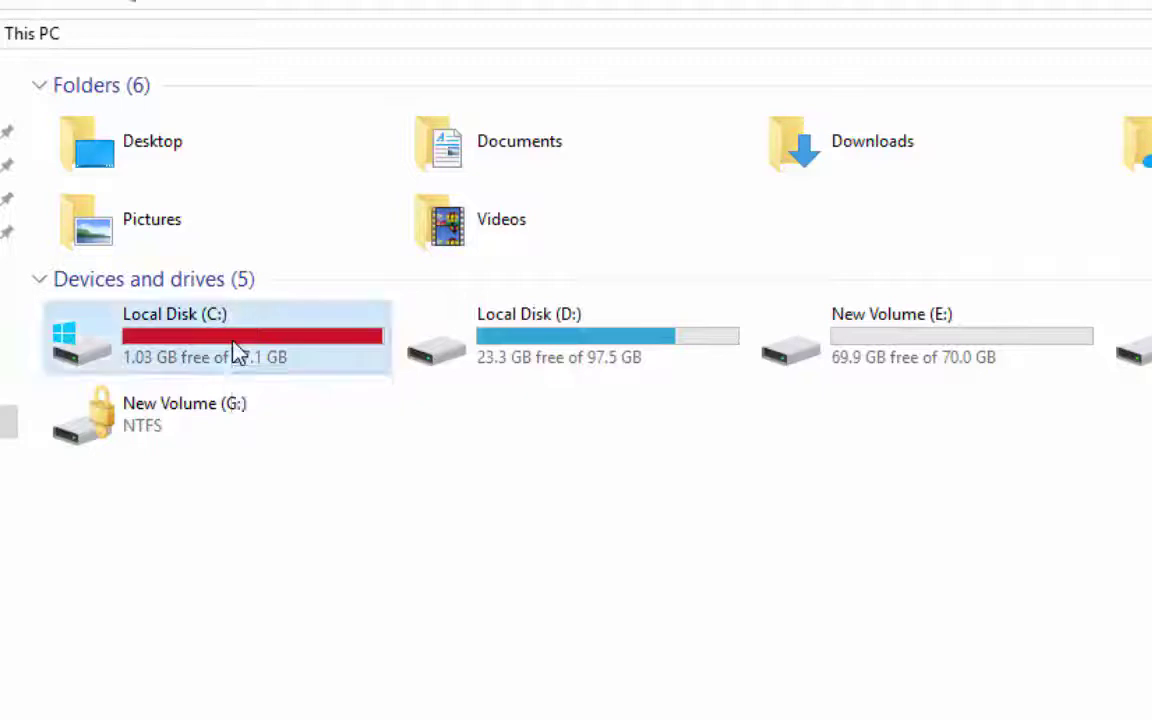
click(888, 350)
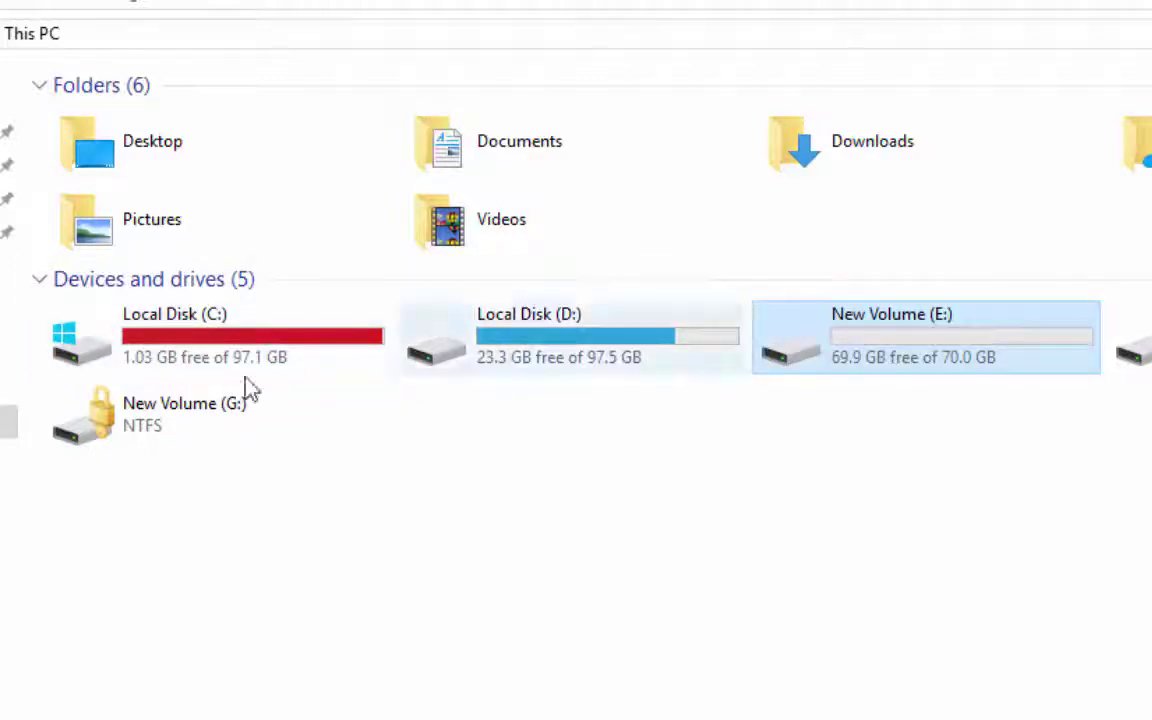
click(218, 362)
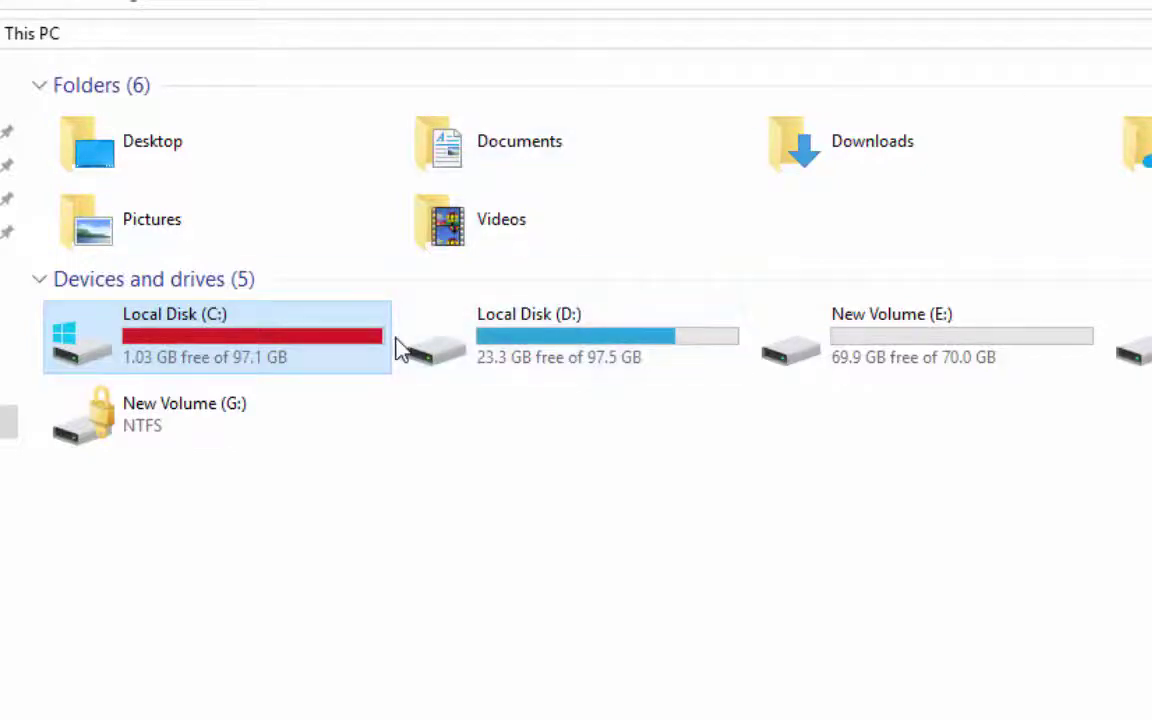
click(912, 350)
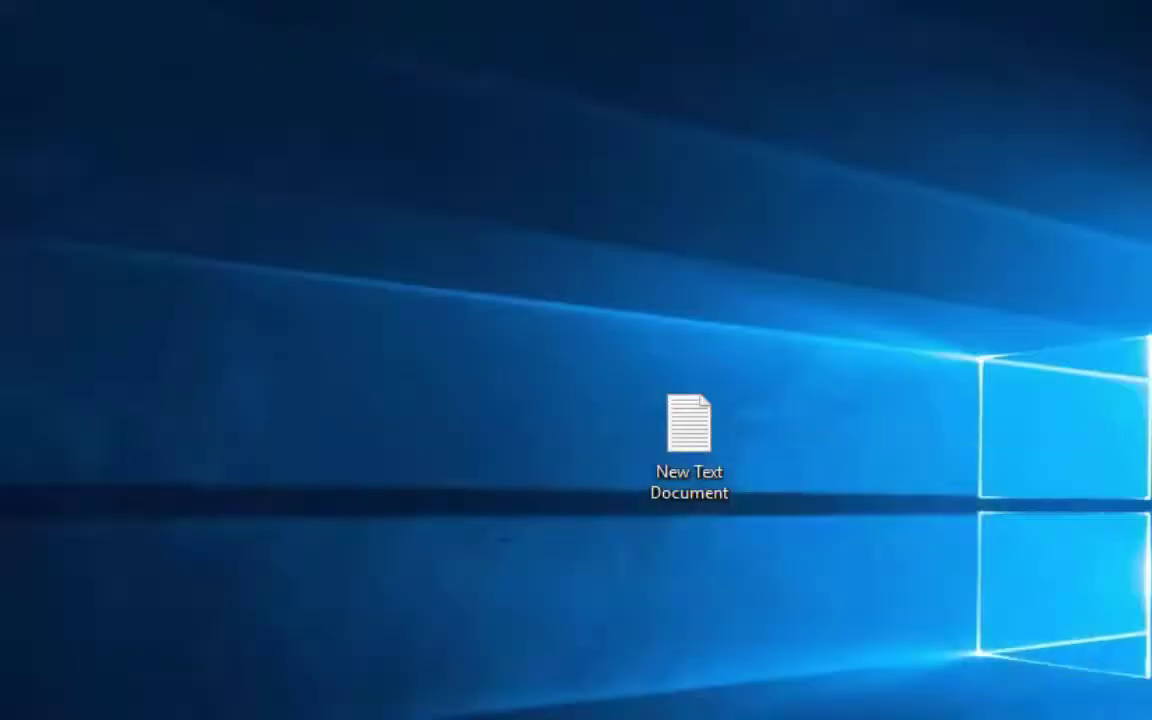
Open Computer Management for this PC and display Disk Management.
right_click(43, 43)
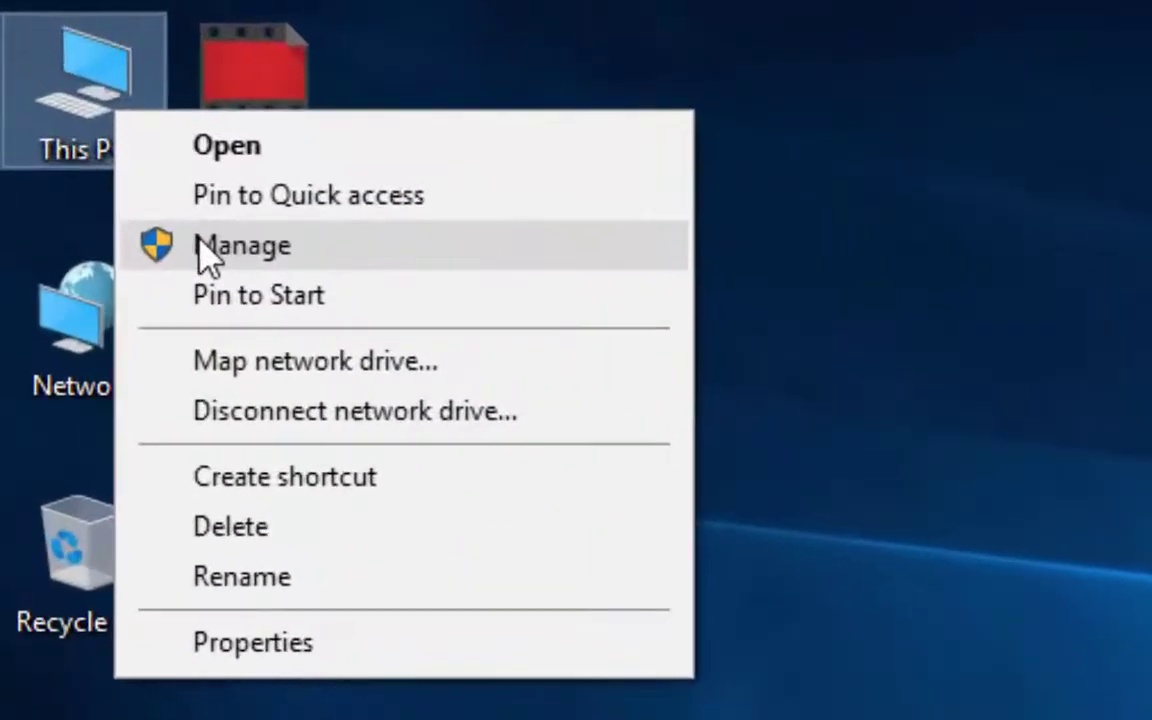
click(140, 172)
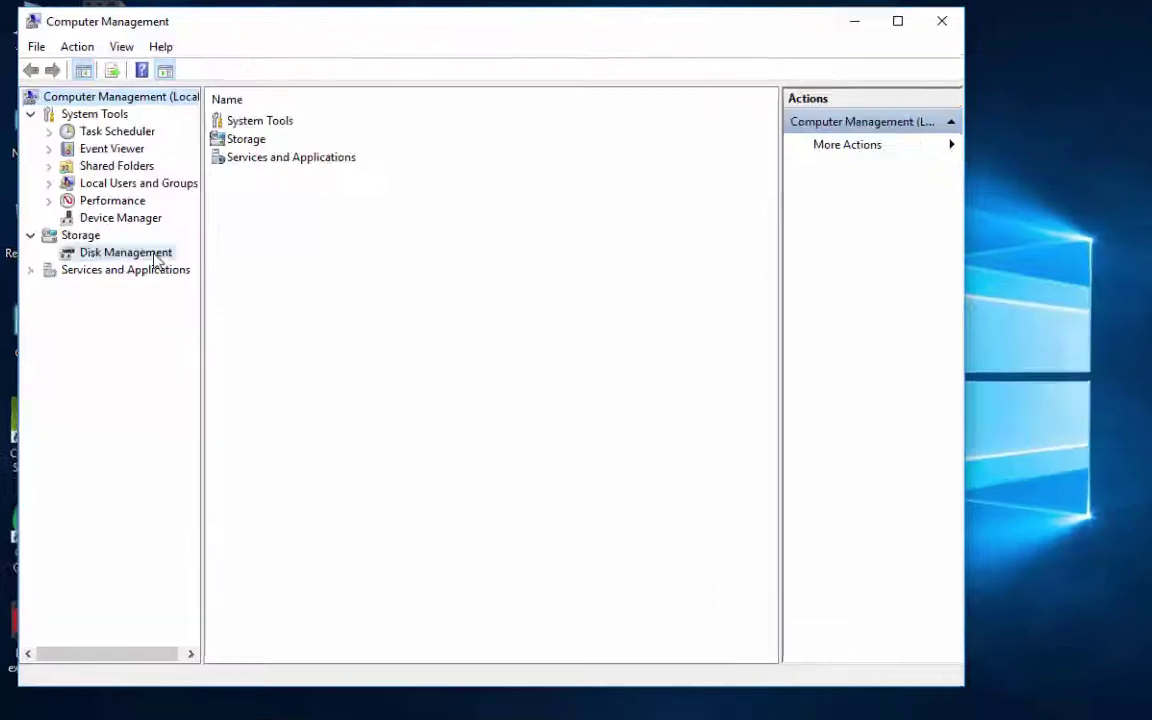
click(155, 258)
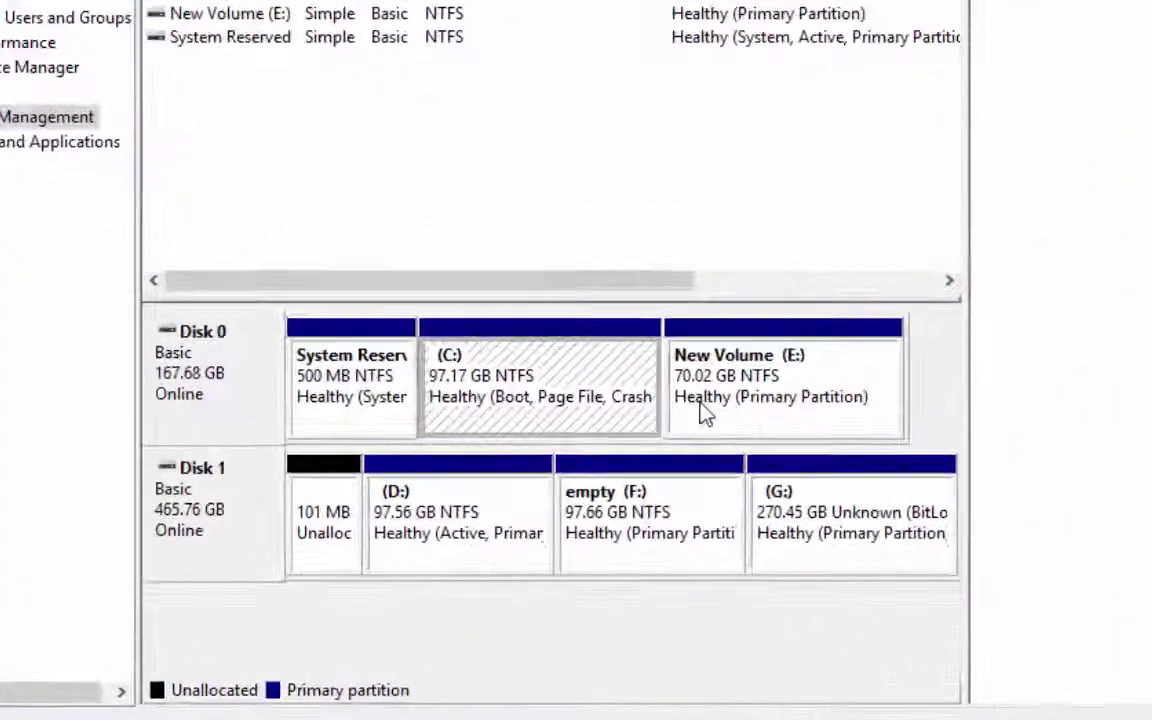
View the device properties of Disk 0, then close them without changes.
click(229, 366)
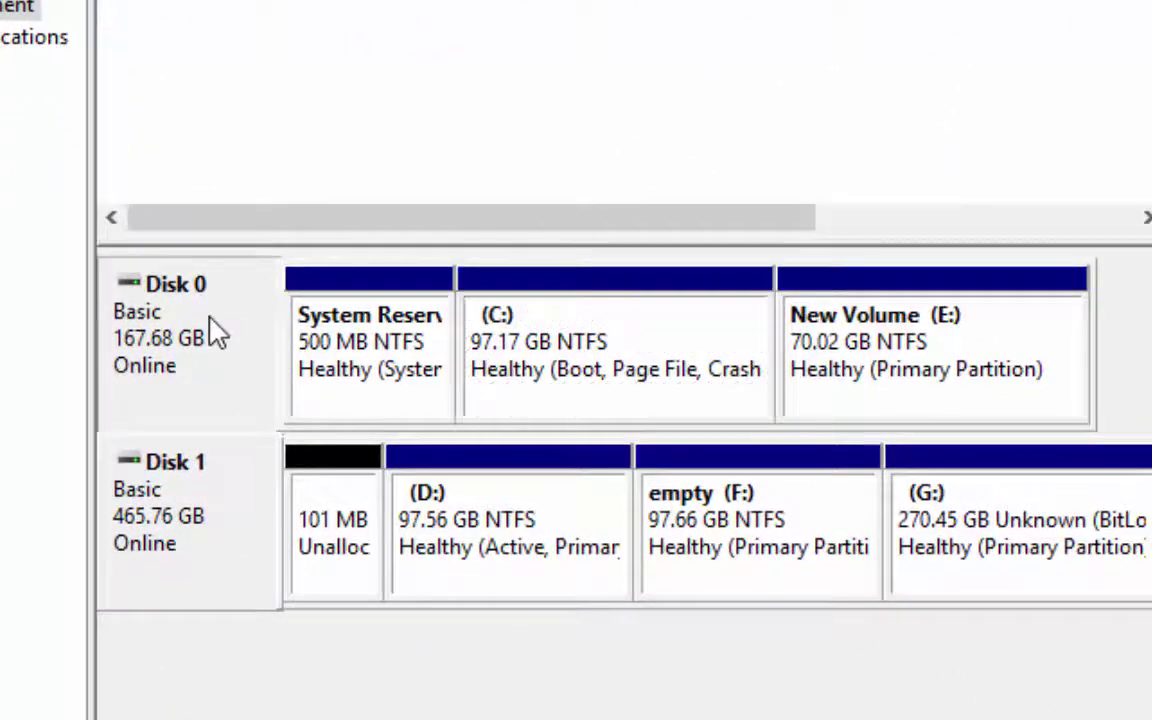
right_click(215, 333)
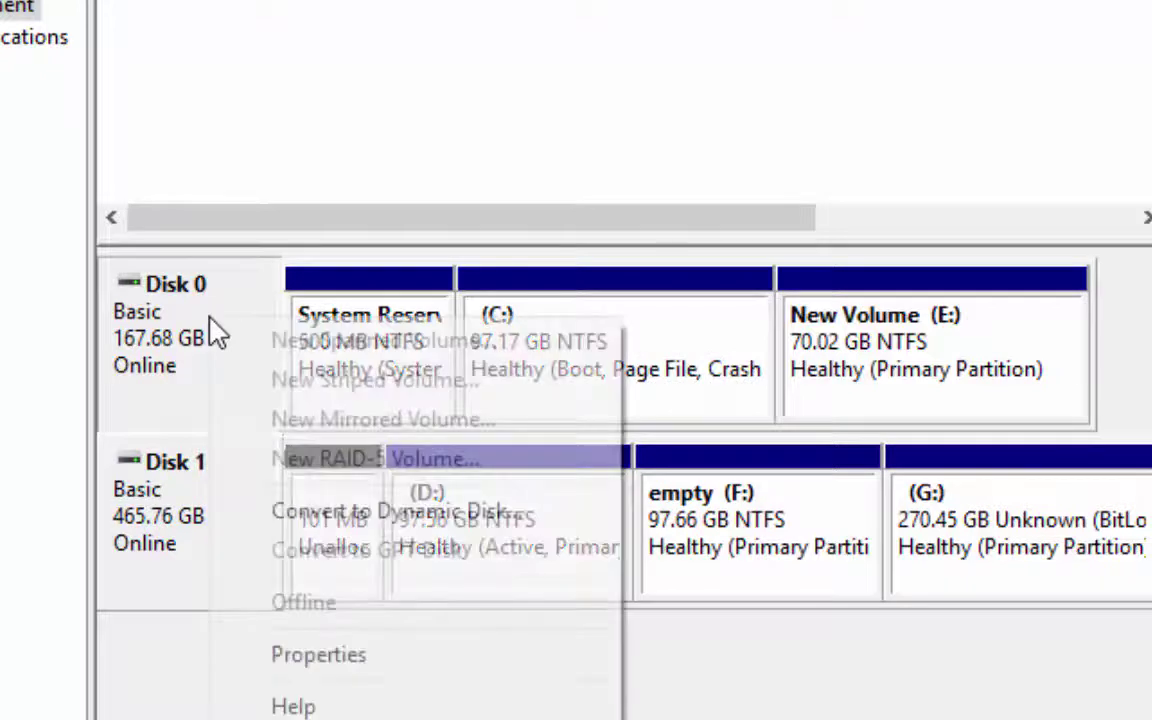
click(325, 655)
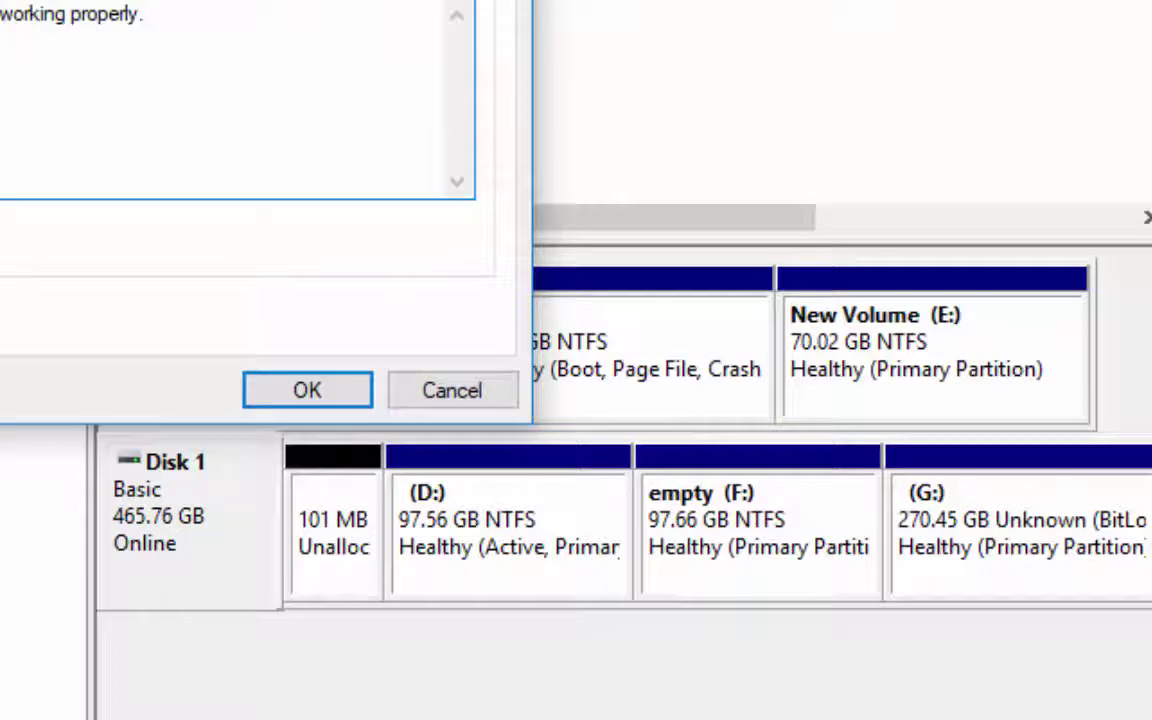
click(460, 386)
Check the volume information in the properties of Disk 1 and close them without changes.
right_click(221, 490)
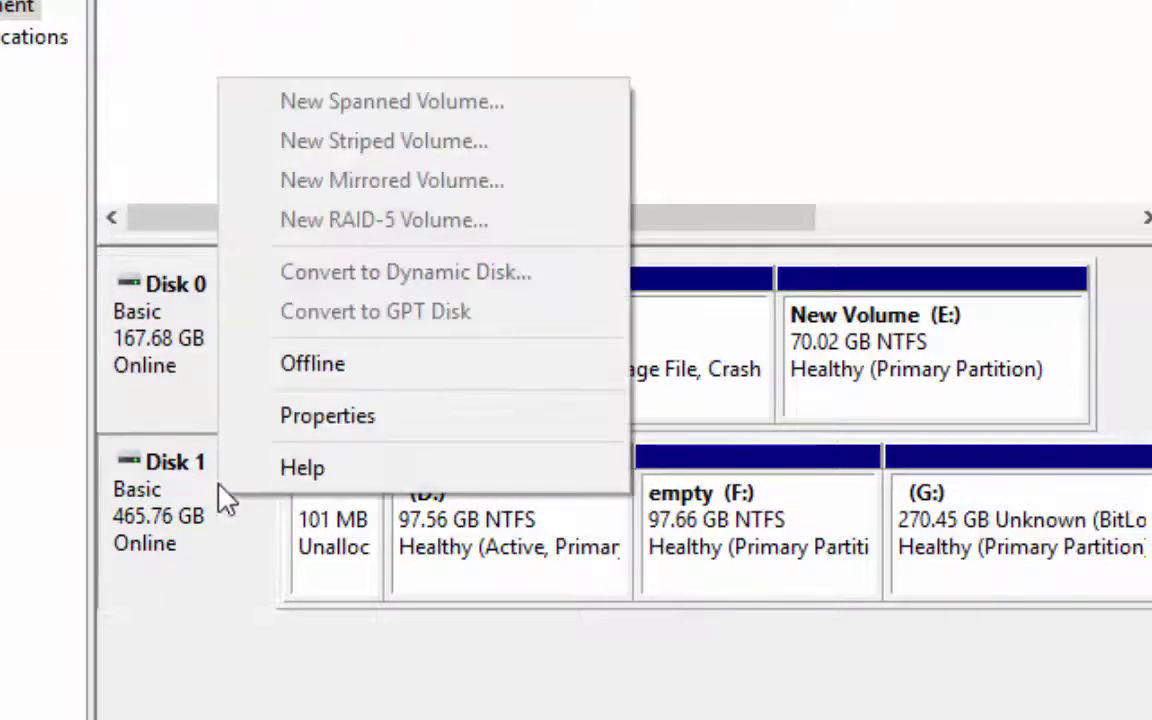
click(345, 418)
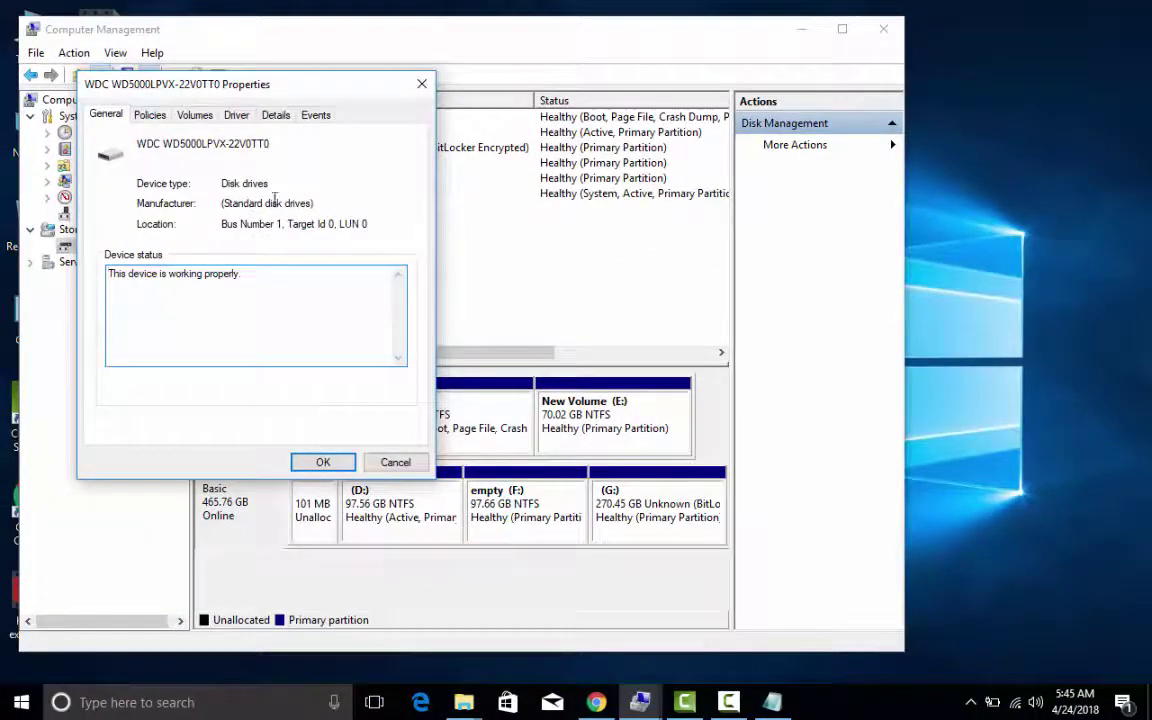
click(192, 114)
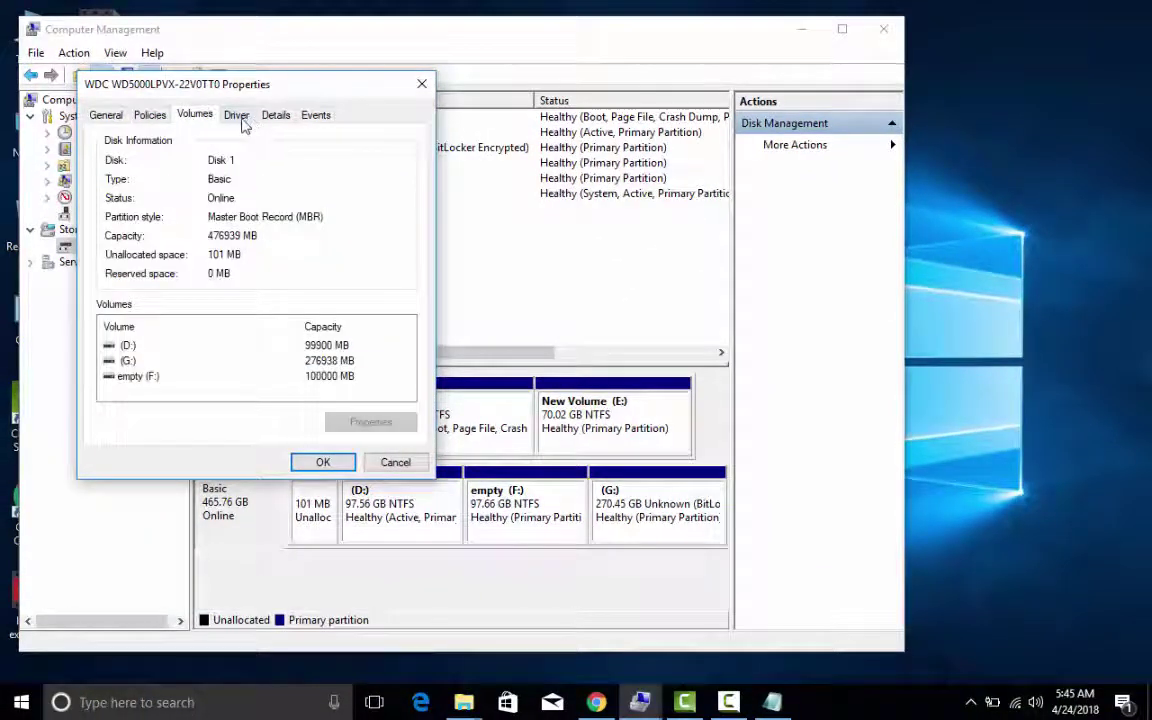
click(385, 464)
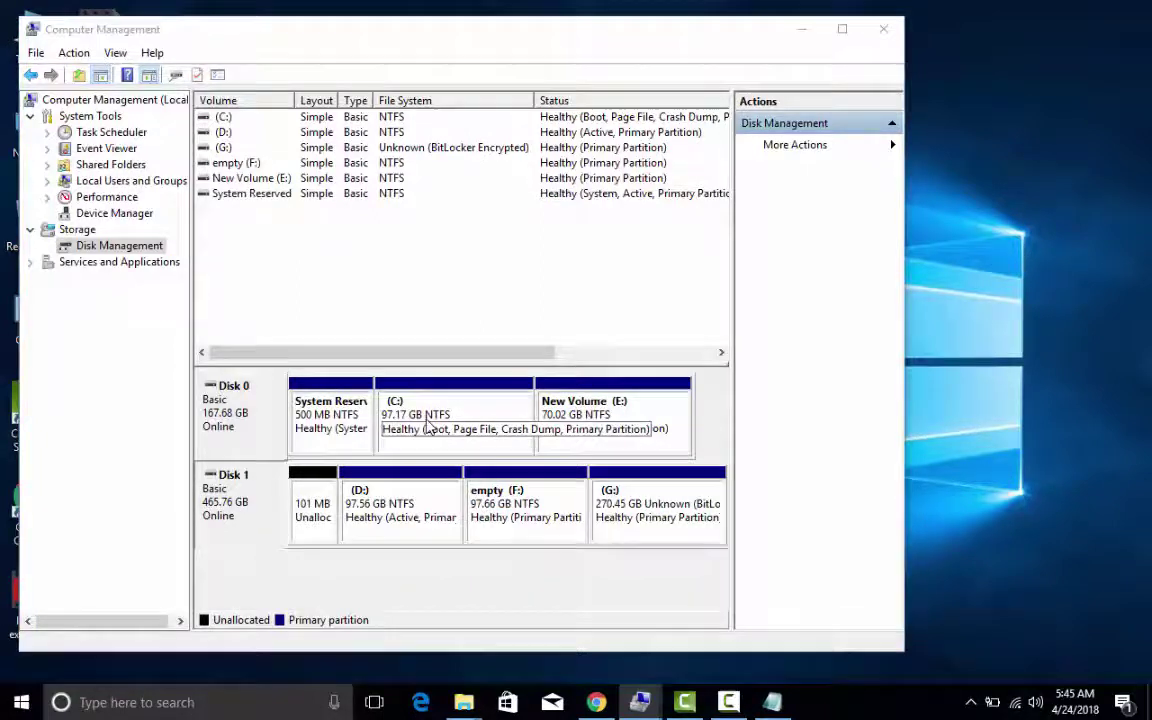
Examine which volume operations are available for the C: and E: partitions on Disk 0.
click(573, 425)
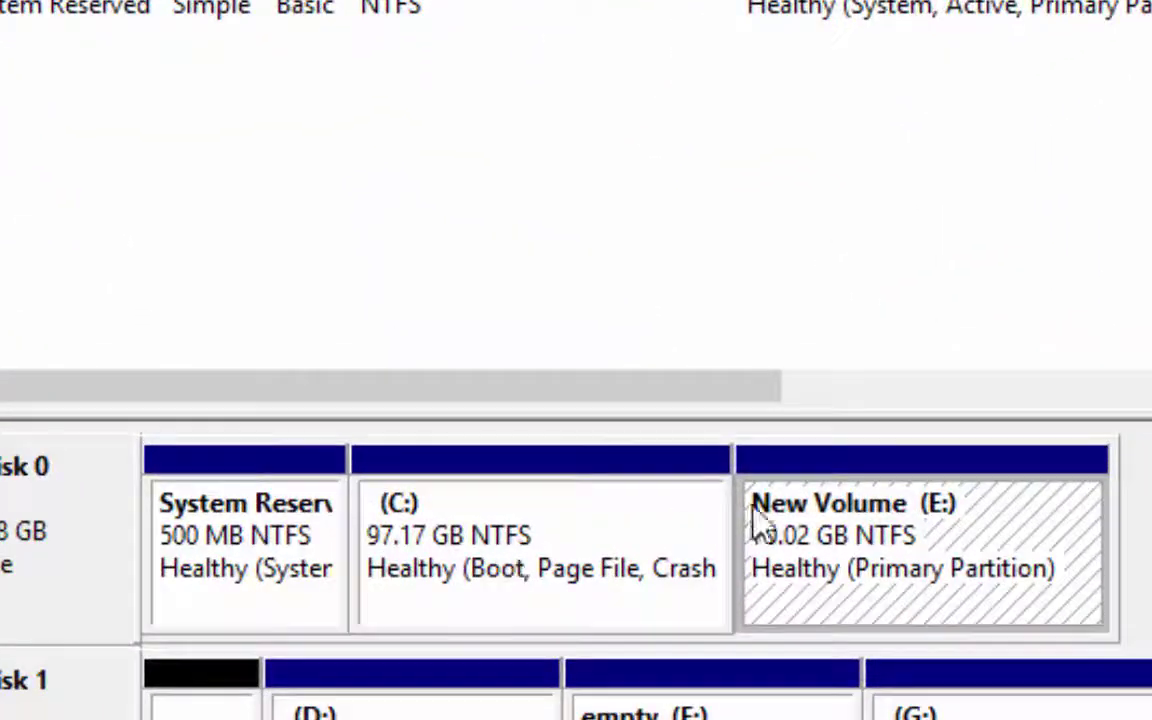
click(537, 550)
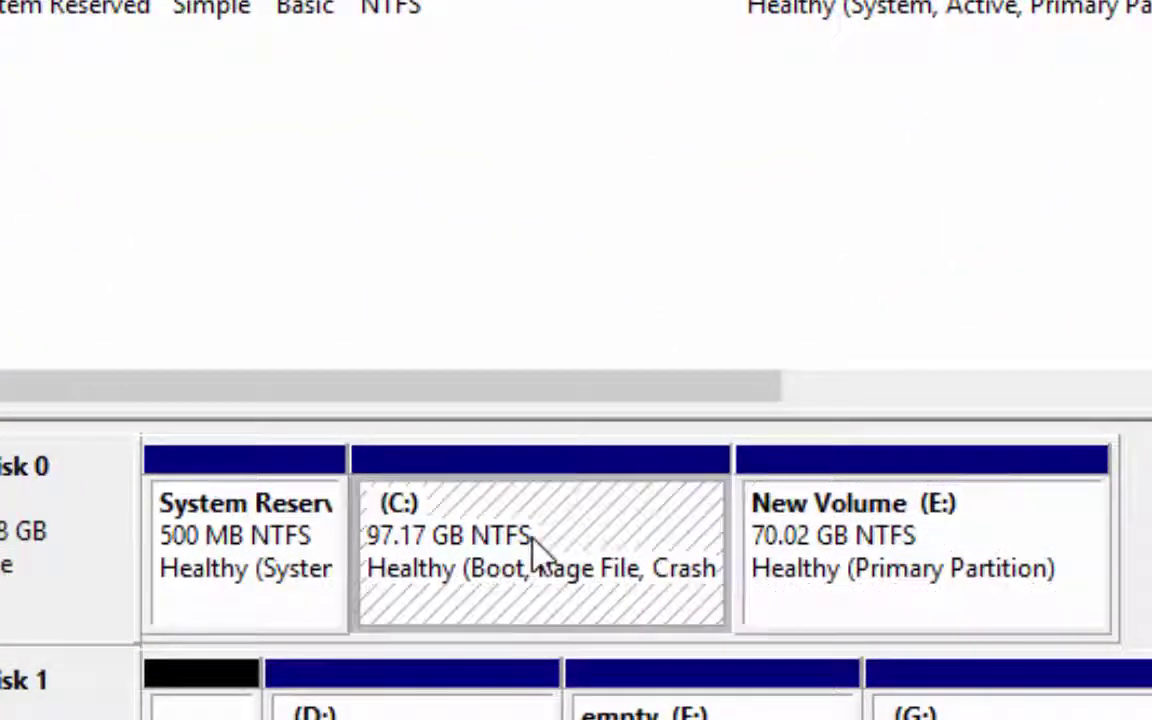
click(843, 550)
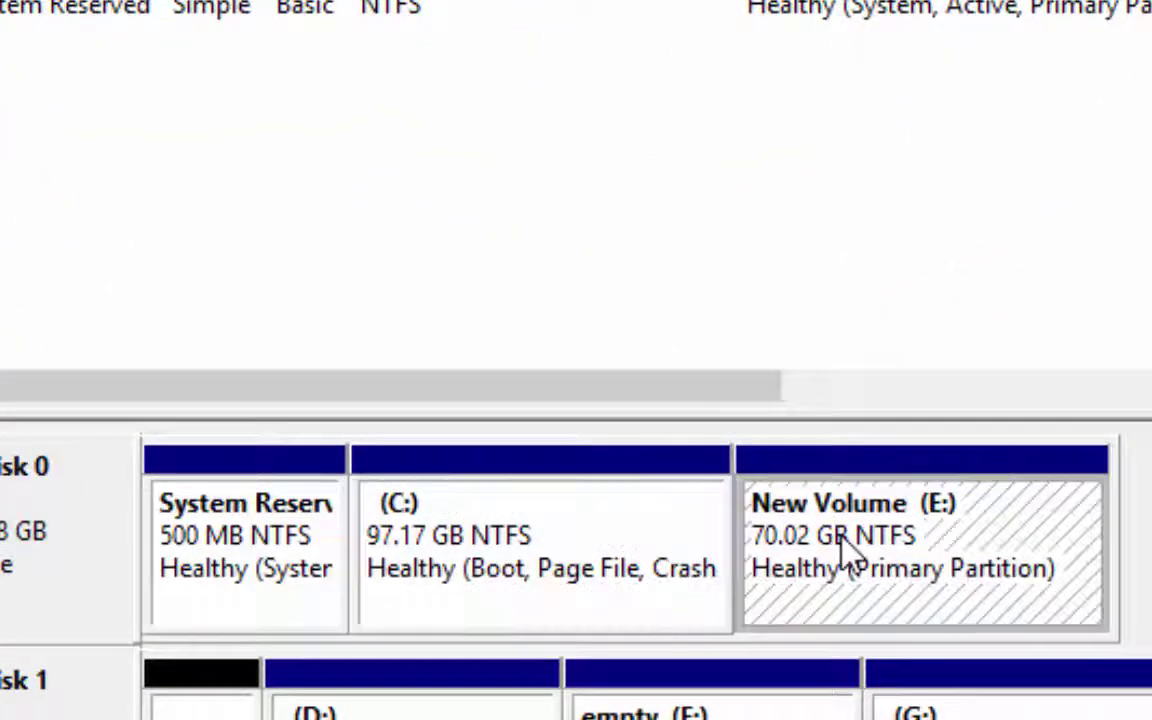
right_click(927, 545)
click(537, 572)
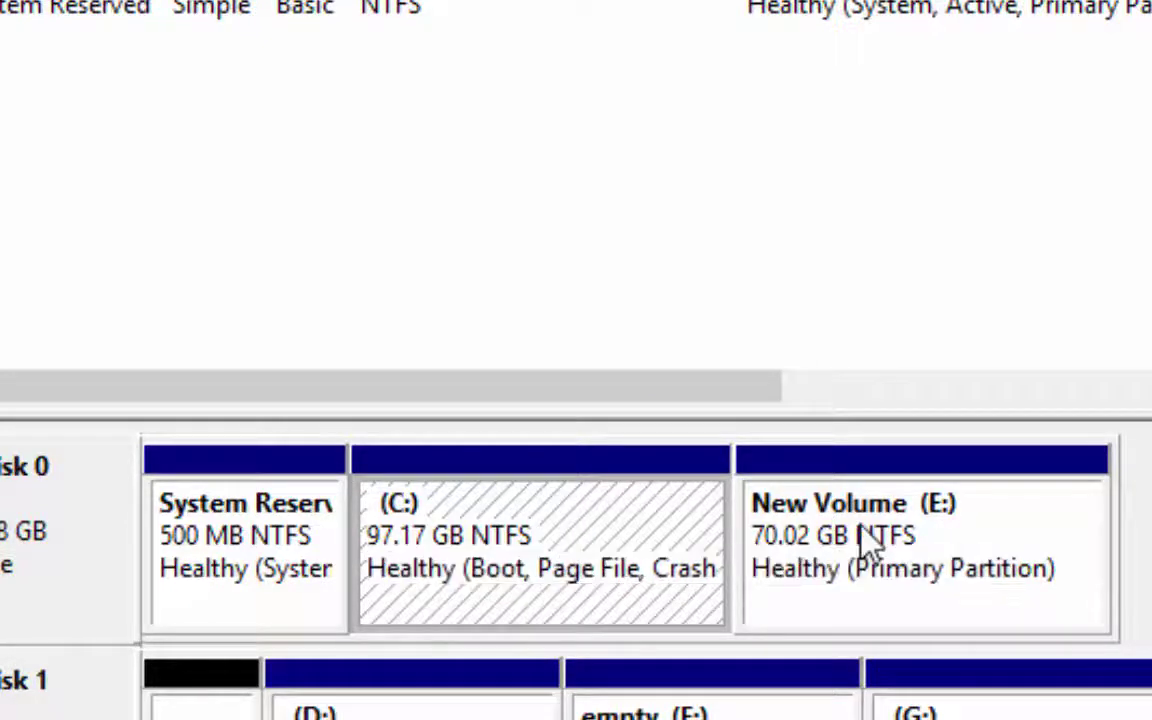
right_click(546, 527)
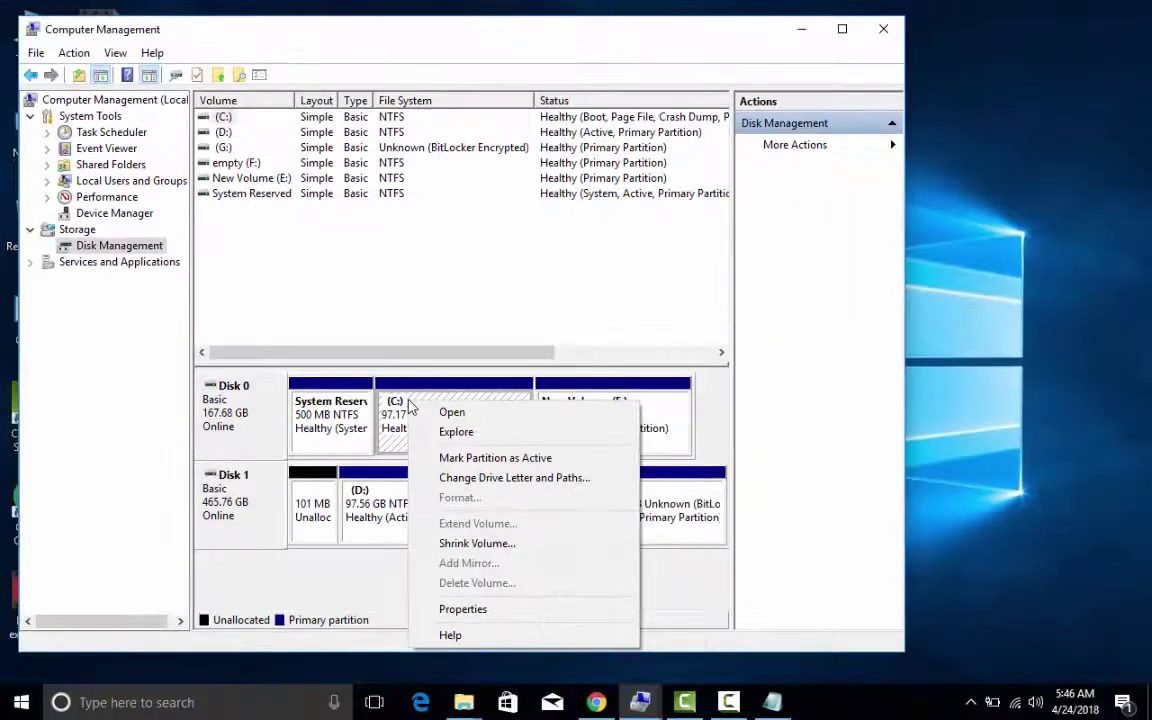
click(706, 412)
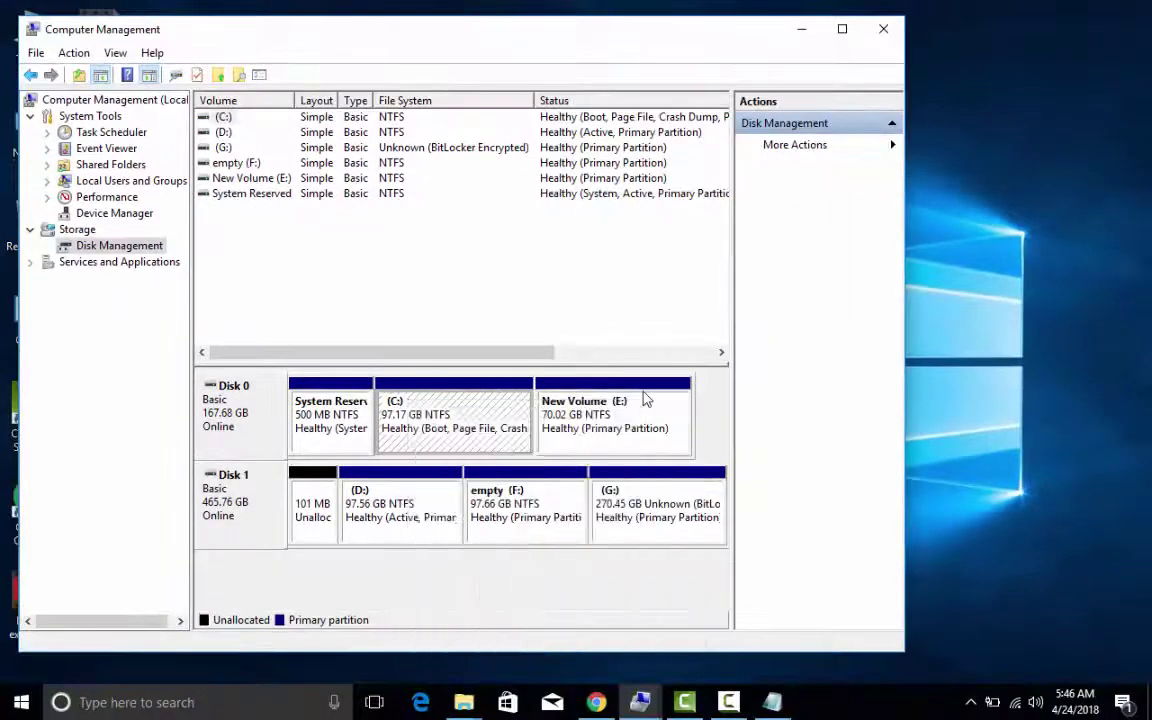
right_click(627, 407)
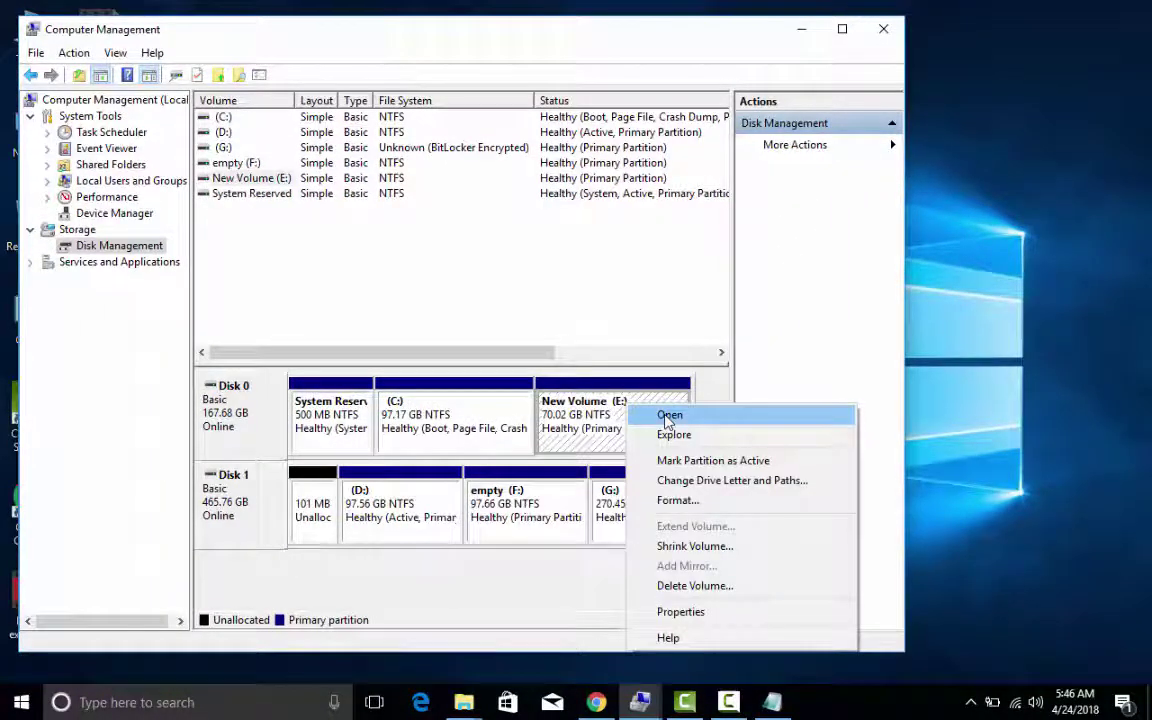
right_click(452, 416)
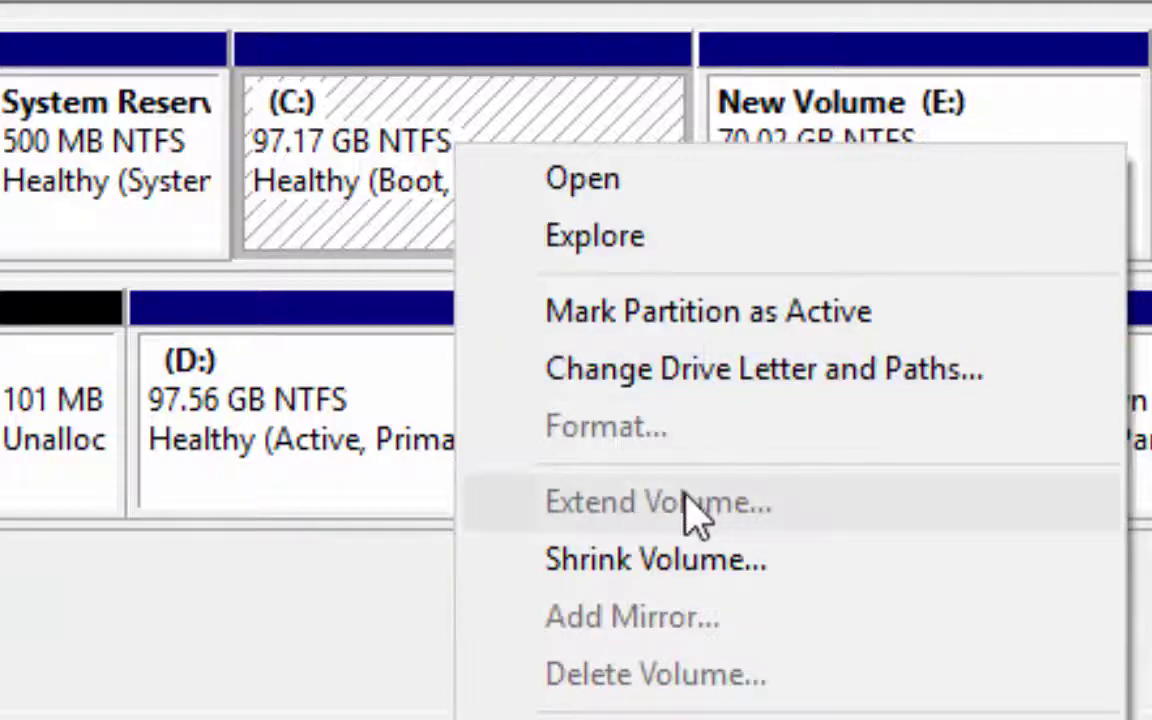
click(345, 160)
right_click(830, 122)
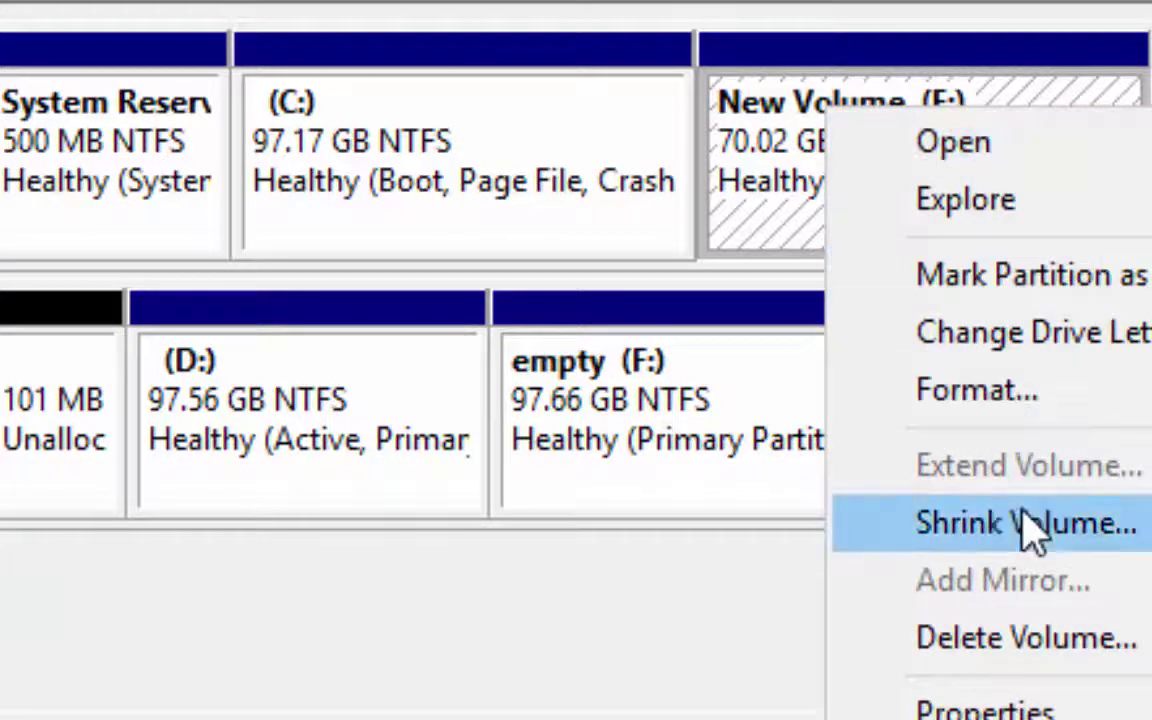
click(1040, 640)
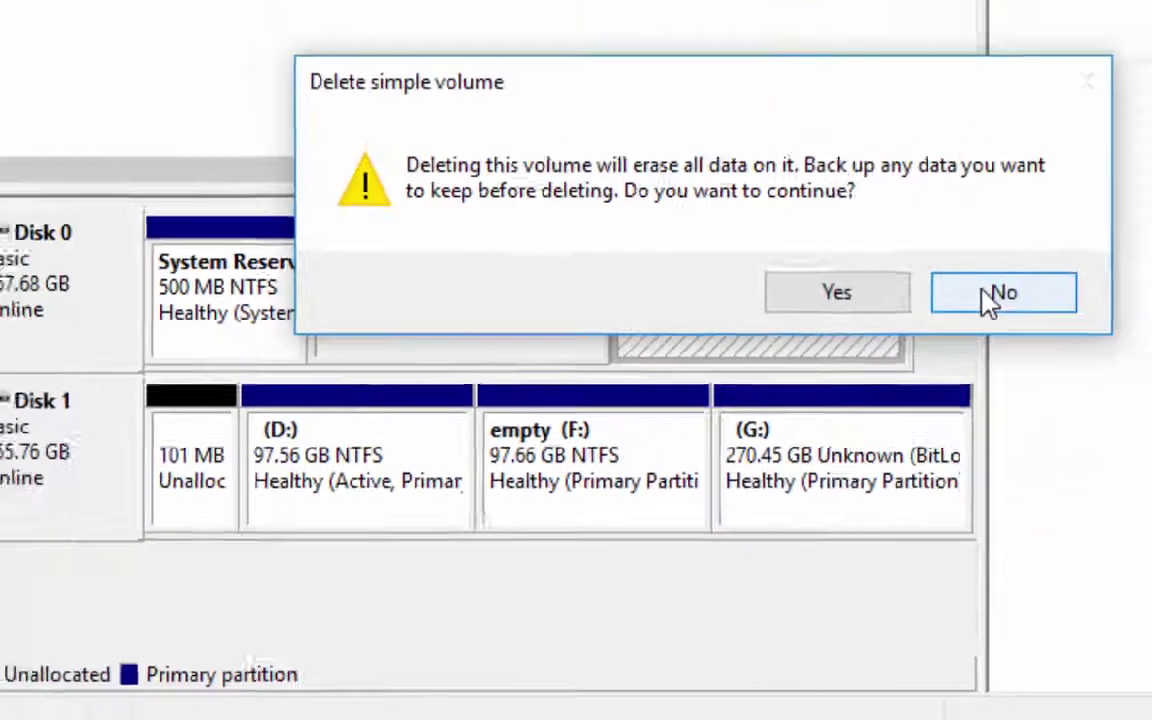
click(987, 290)
right_click(593, 413)
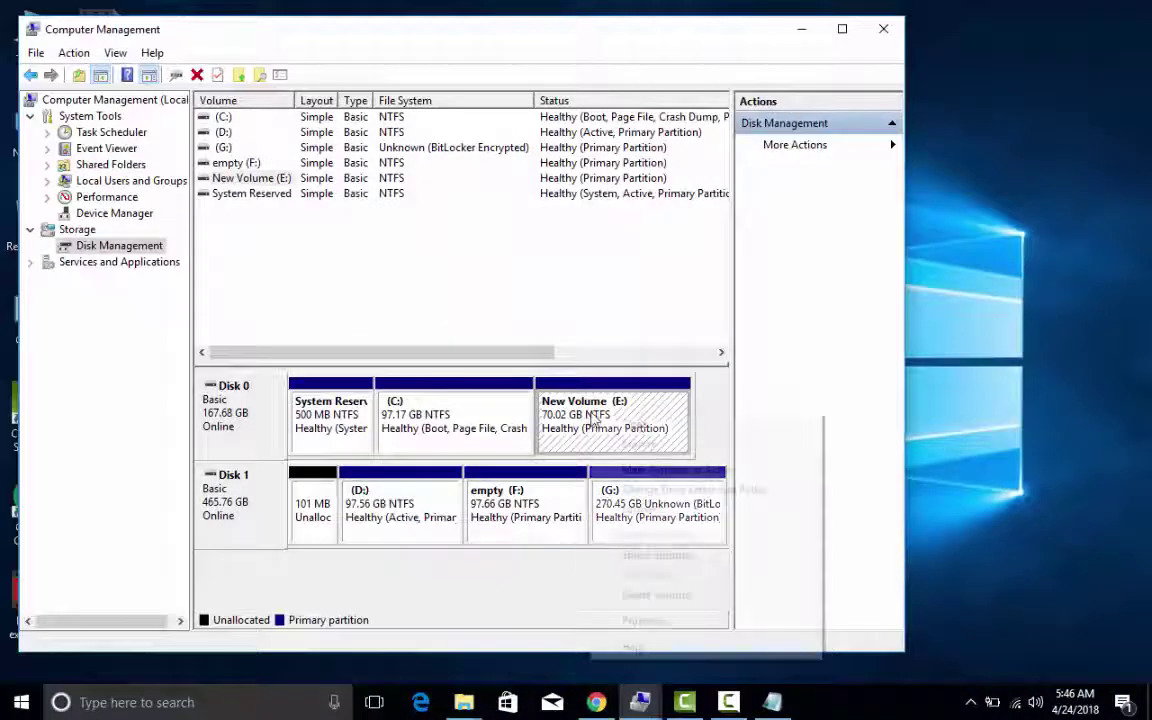
click(652, 556)
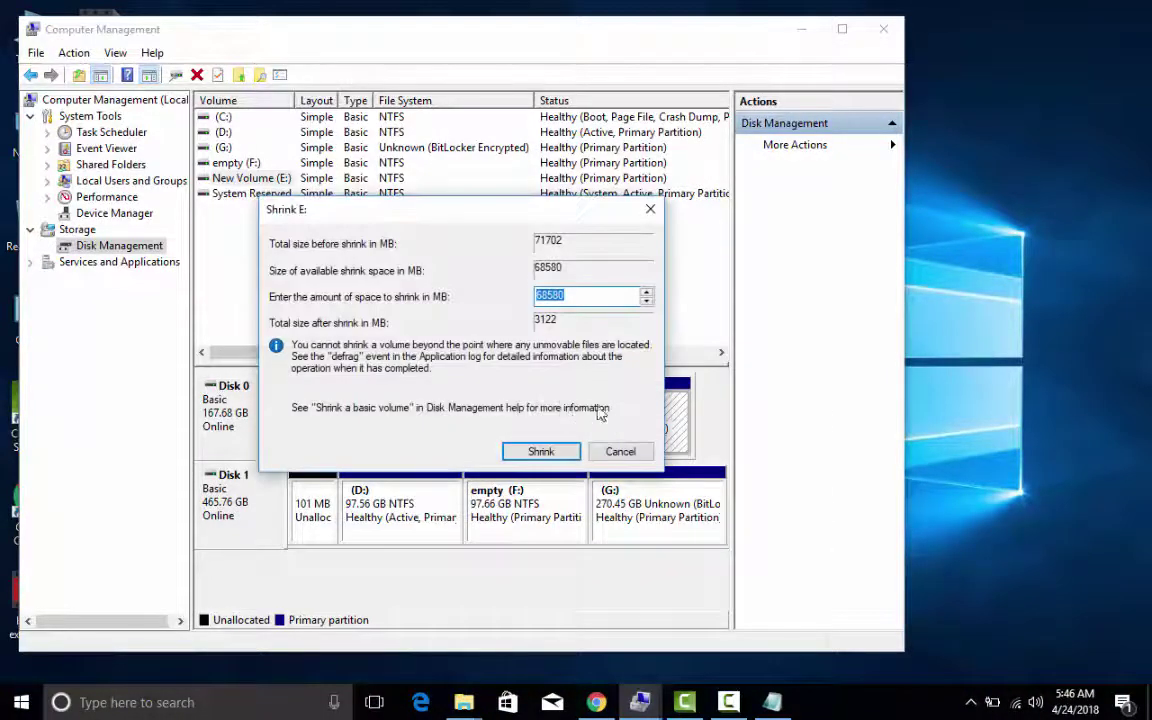
click(620, 452)
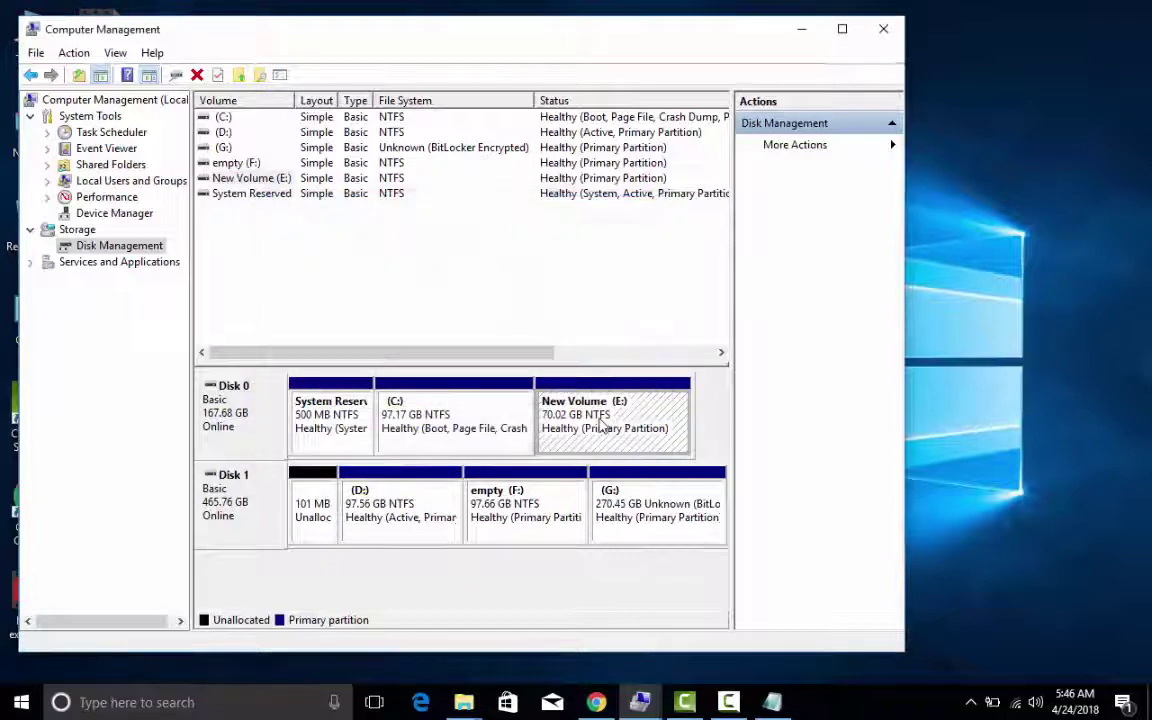
Delete the New Volume (E:) partition next to C: on Disk 0, accepting the erasure of its data.
right_click(601, 425)
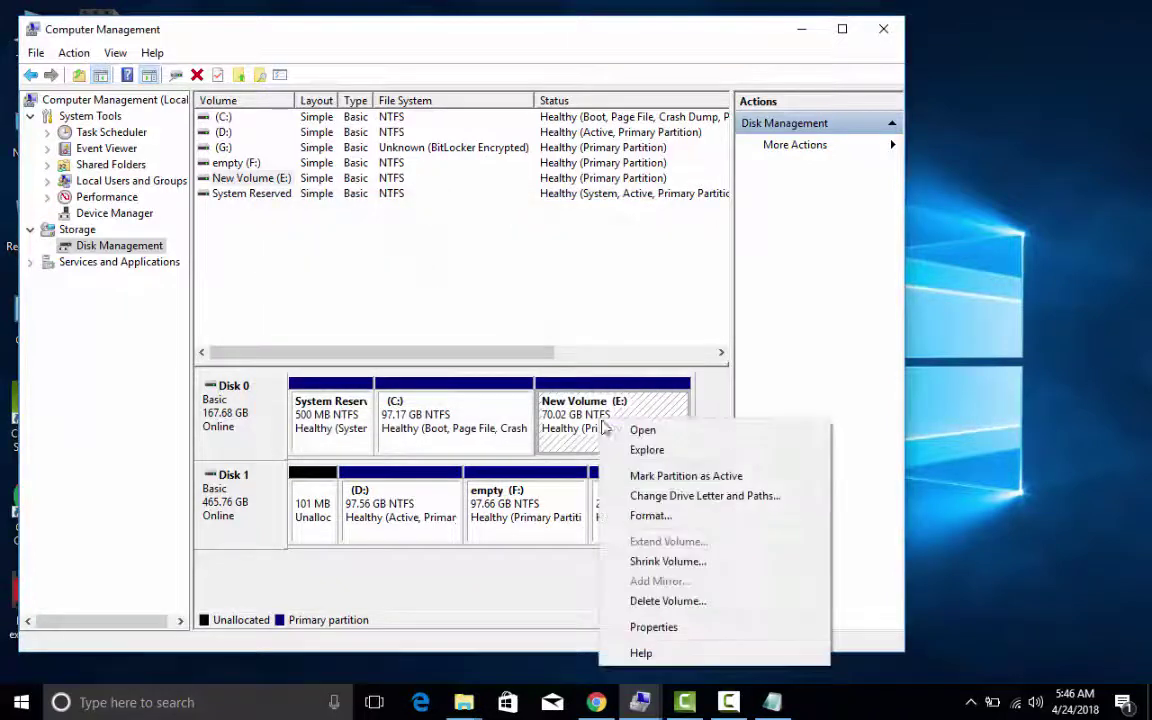
click(648, 602)
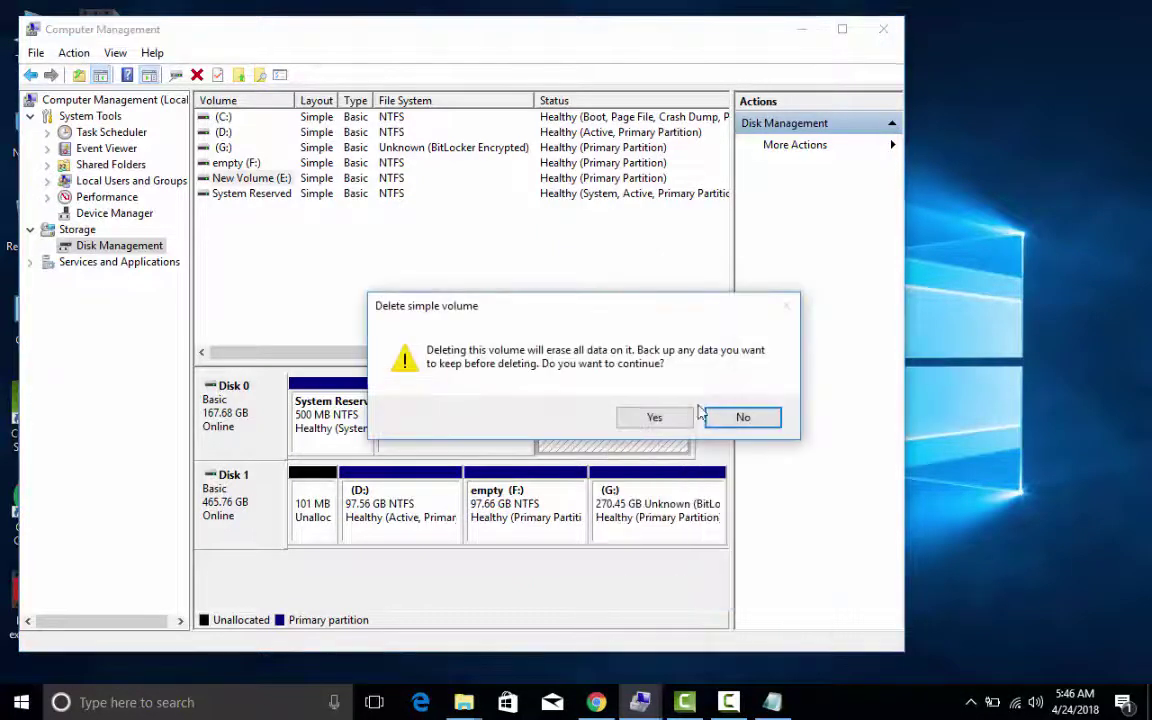
click(670, 419)
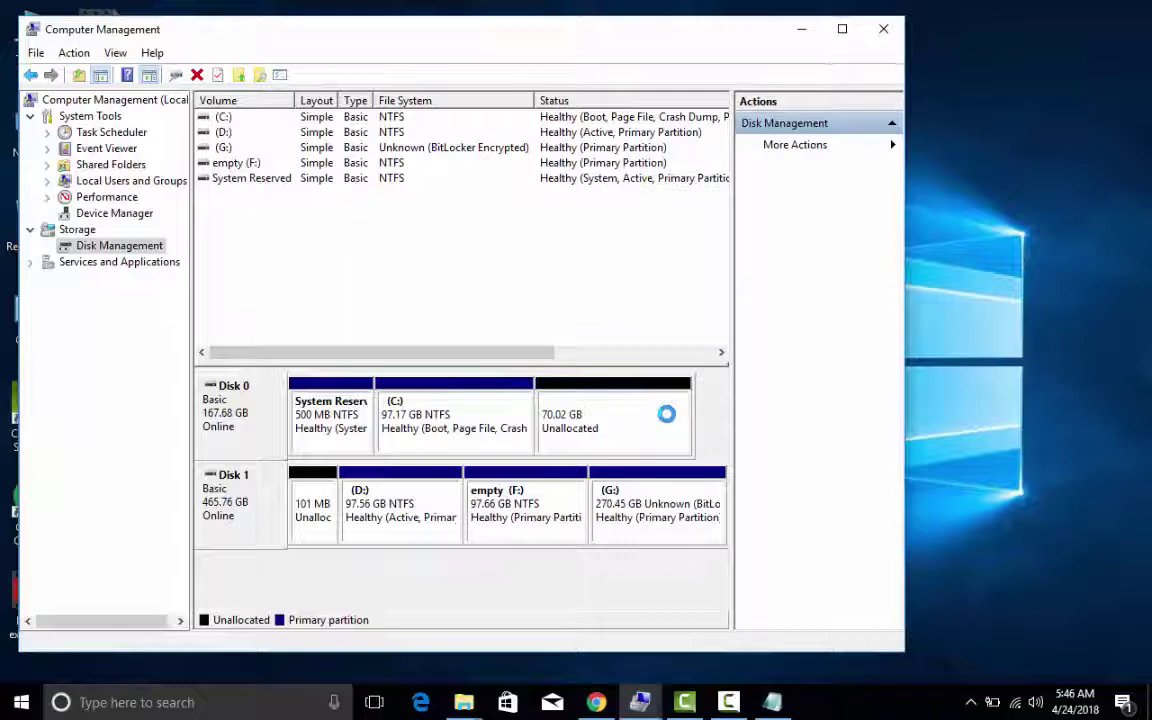
Check which operations are available for the C: partition and for the unallocated space beside it on Disk 0.
click(481, 418)
right_click(481, 418)
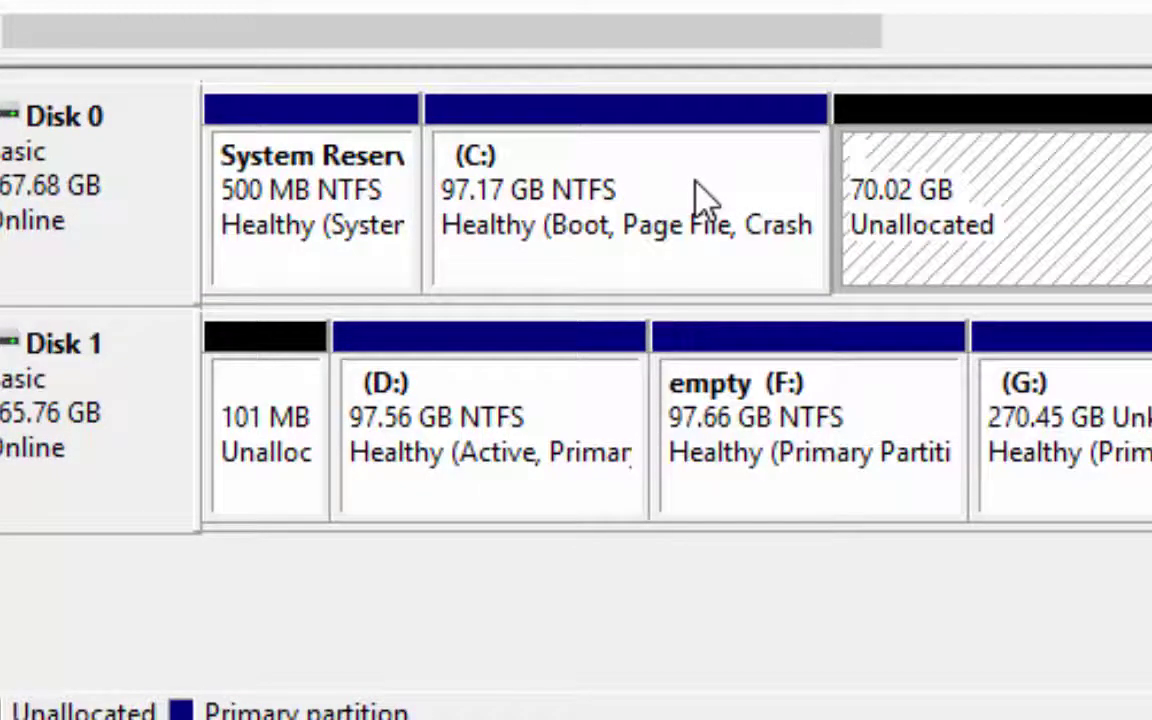
right_click(703, 195)
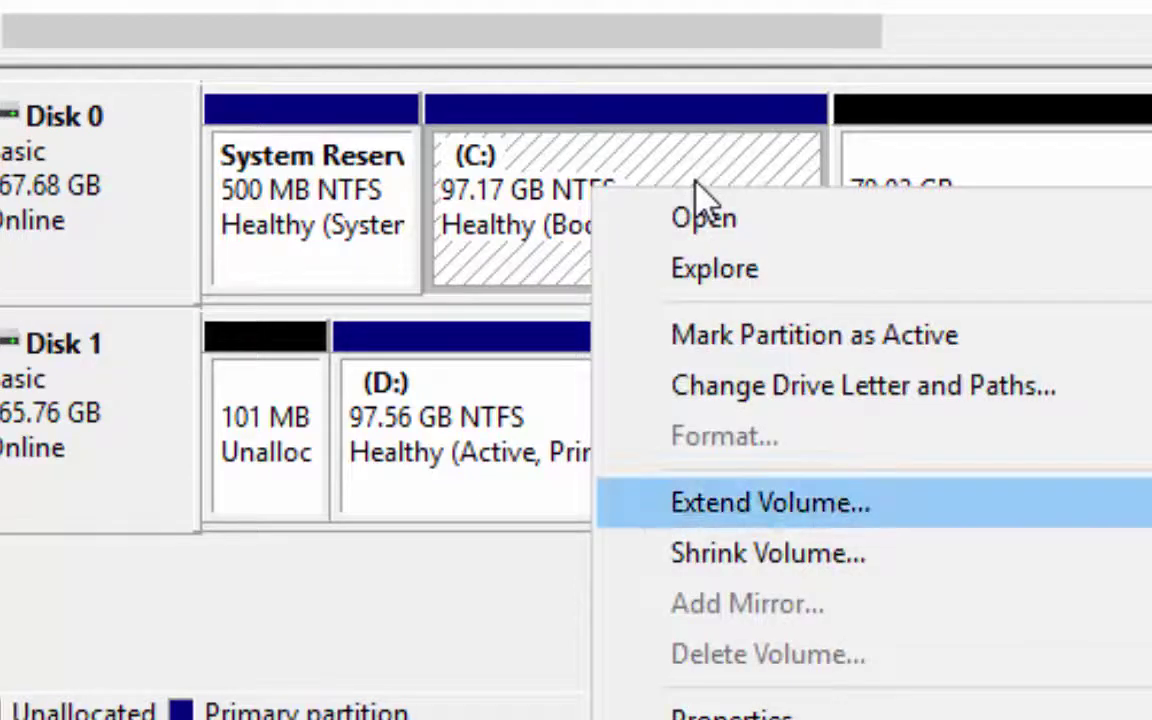
click(1000, 158)
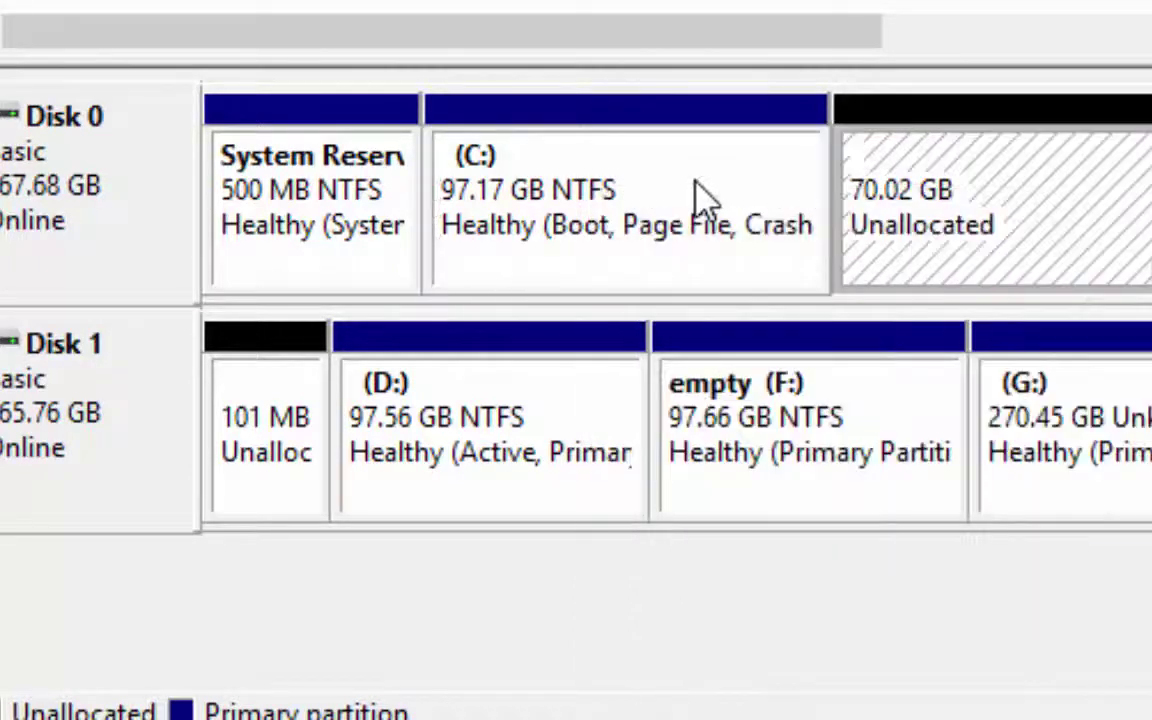
right_click(975, 204)
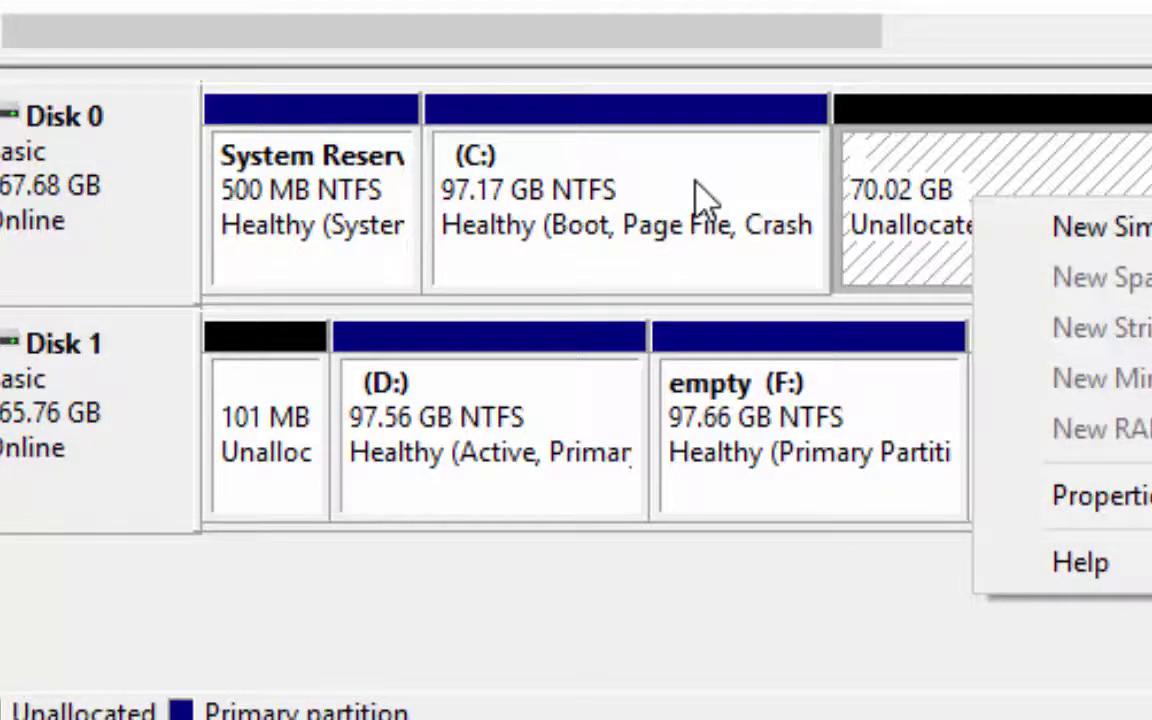
click(1052, 494)
Extend the C: volume on Disk 0 with the full 71702 MB of adjacent unallocated space.
click(705, 197)
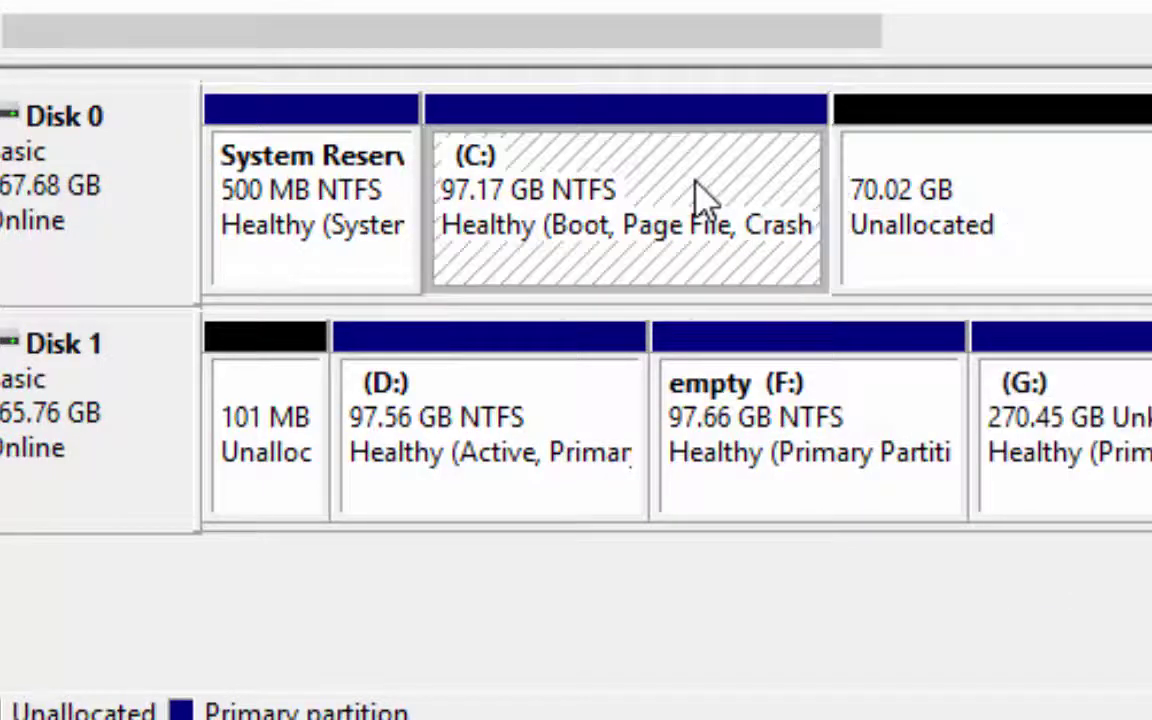
right_click(705, 197)
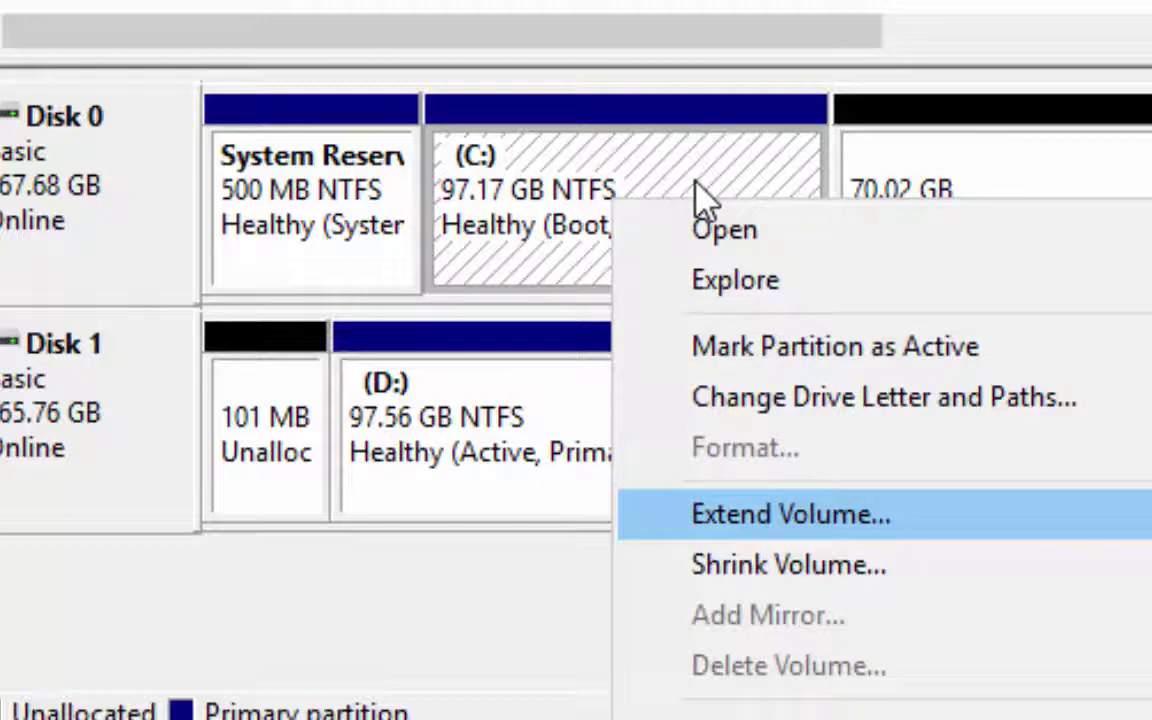
key(Return)
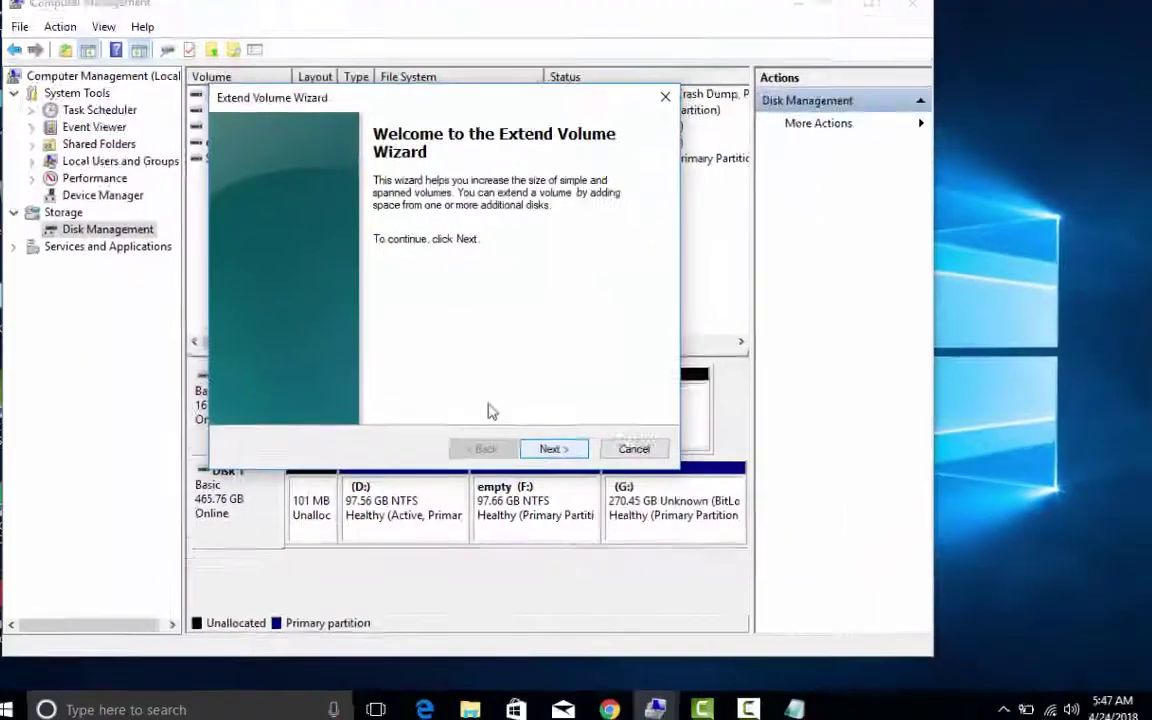
key(Return)
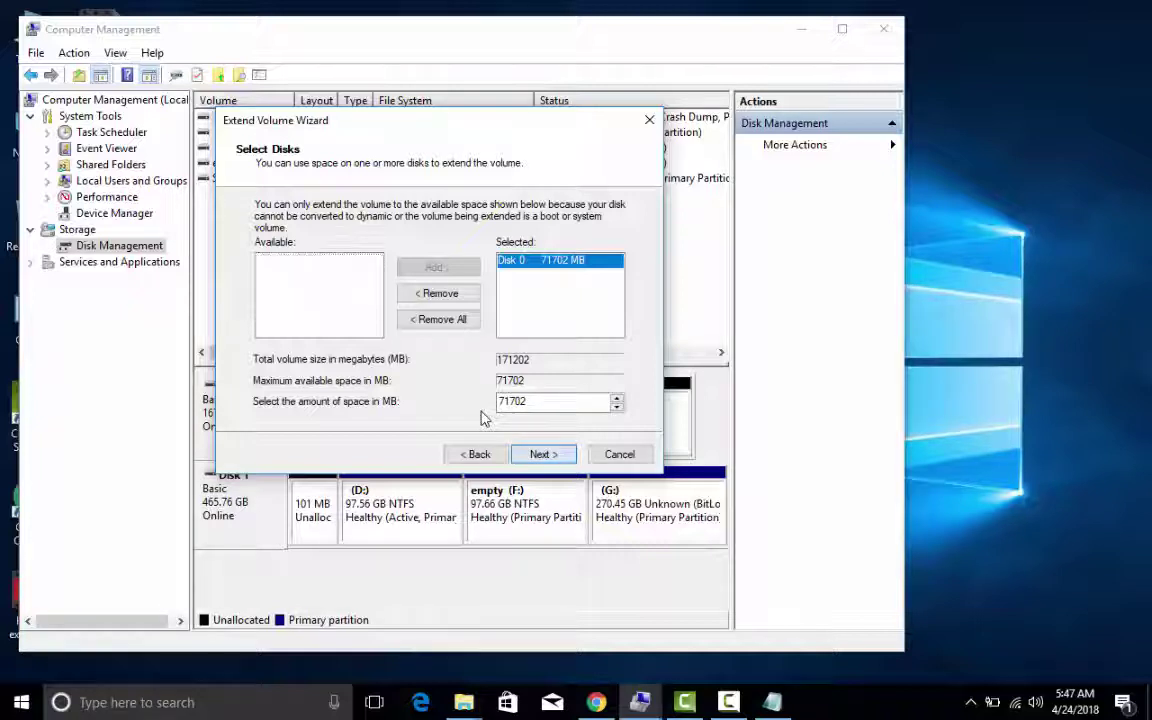
key(Return)
key(Return)
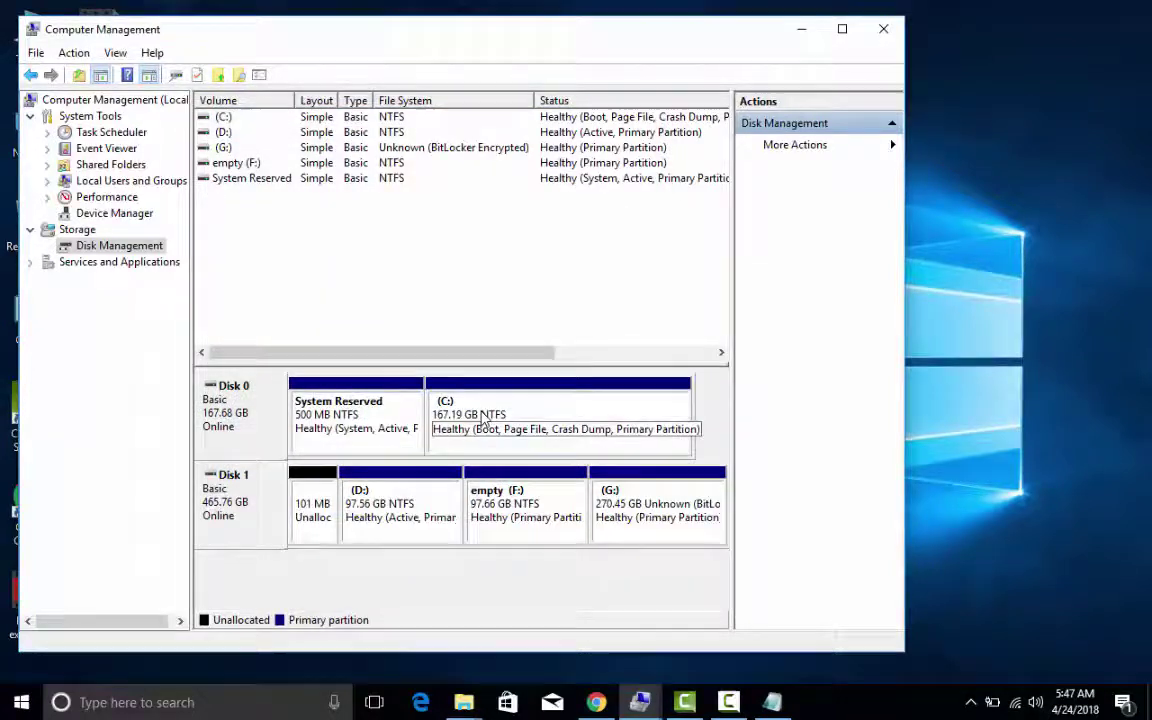
click(483, 420)
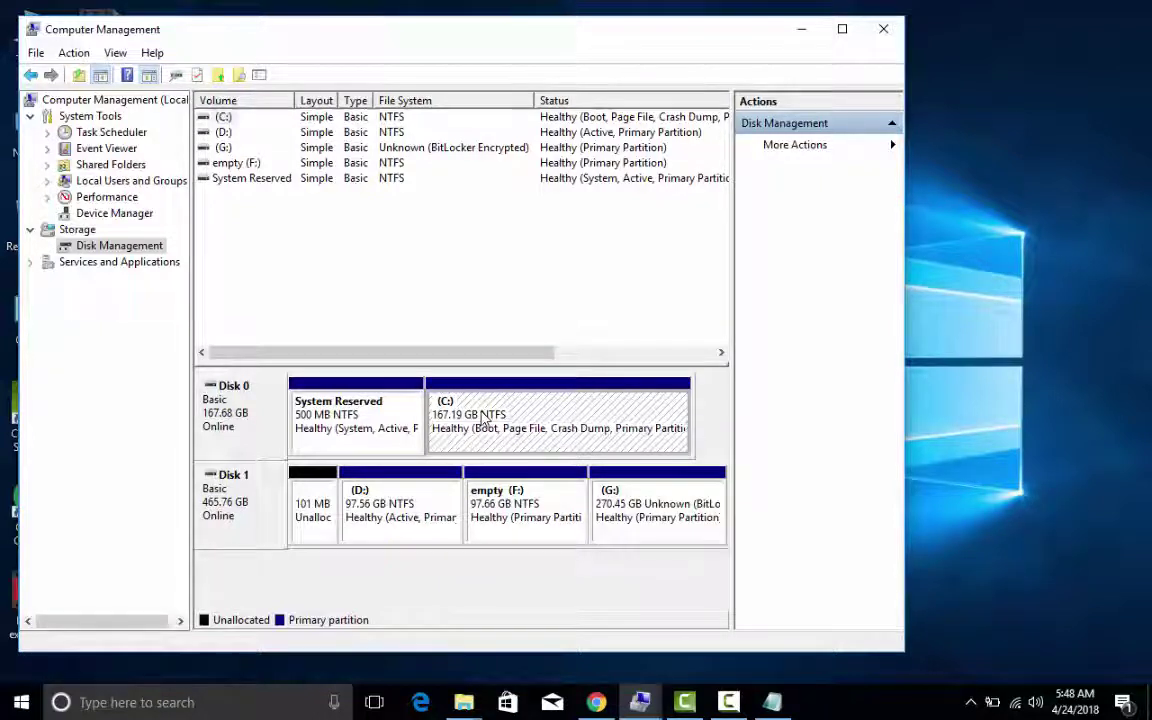
Switch to the desktop, open This PC in a maximized window and select Local Disk (C:).
key(super+d)
key(t)
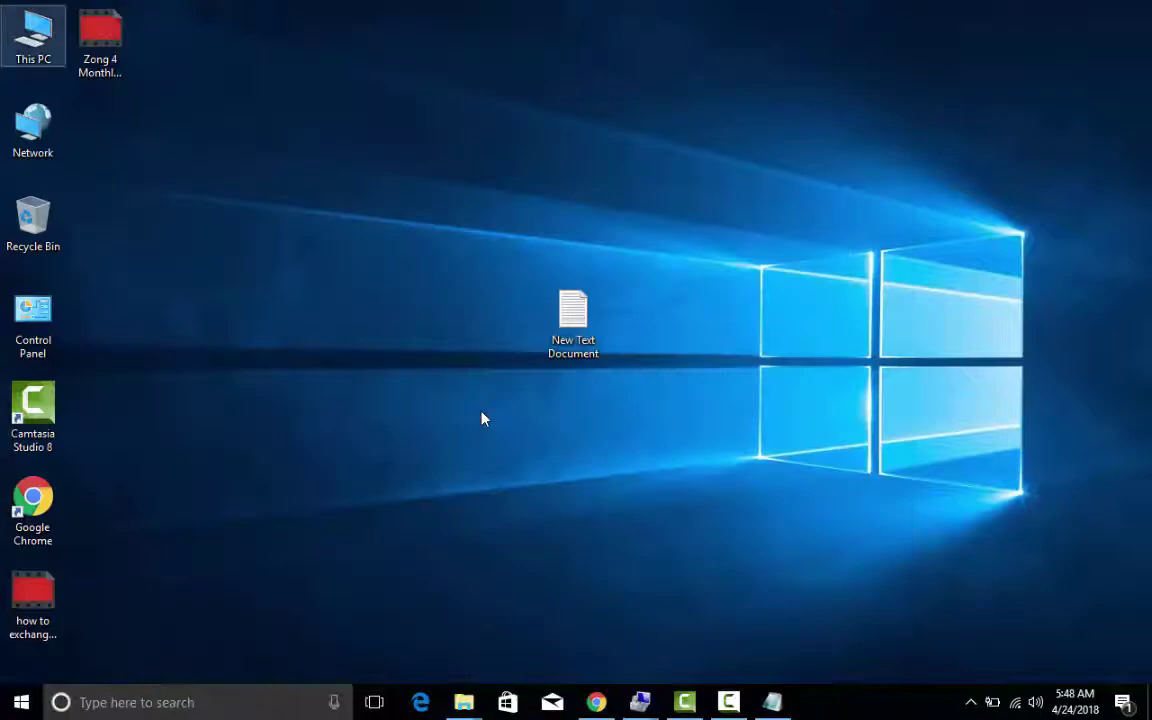
key(Return)
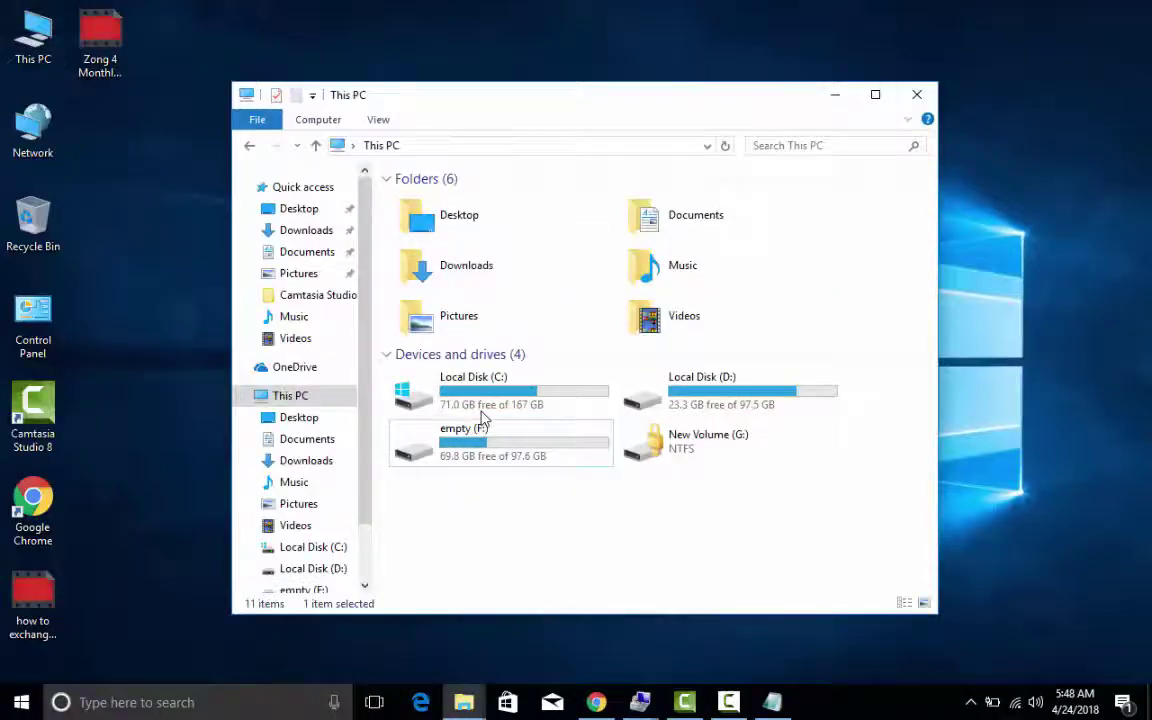
key(super+Up)
key(l)
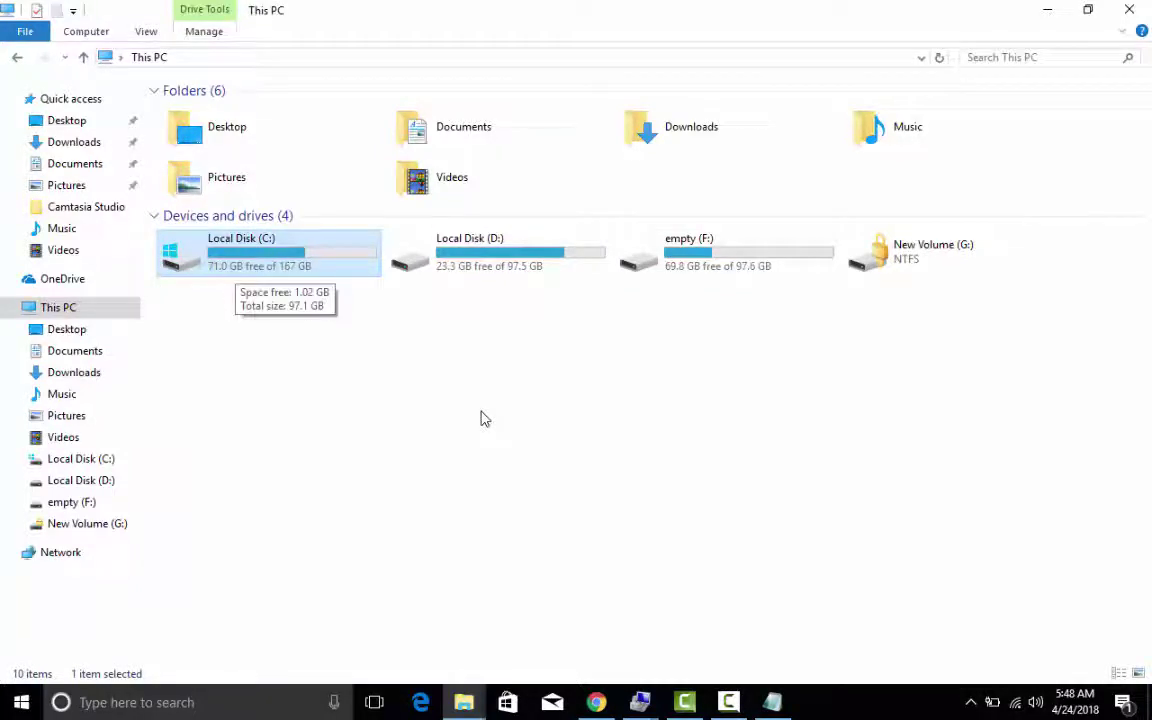
Refresh the drive overview and check the free space and total size of Local Disk (C:).
right_click(480, 418)
click(480, 420)
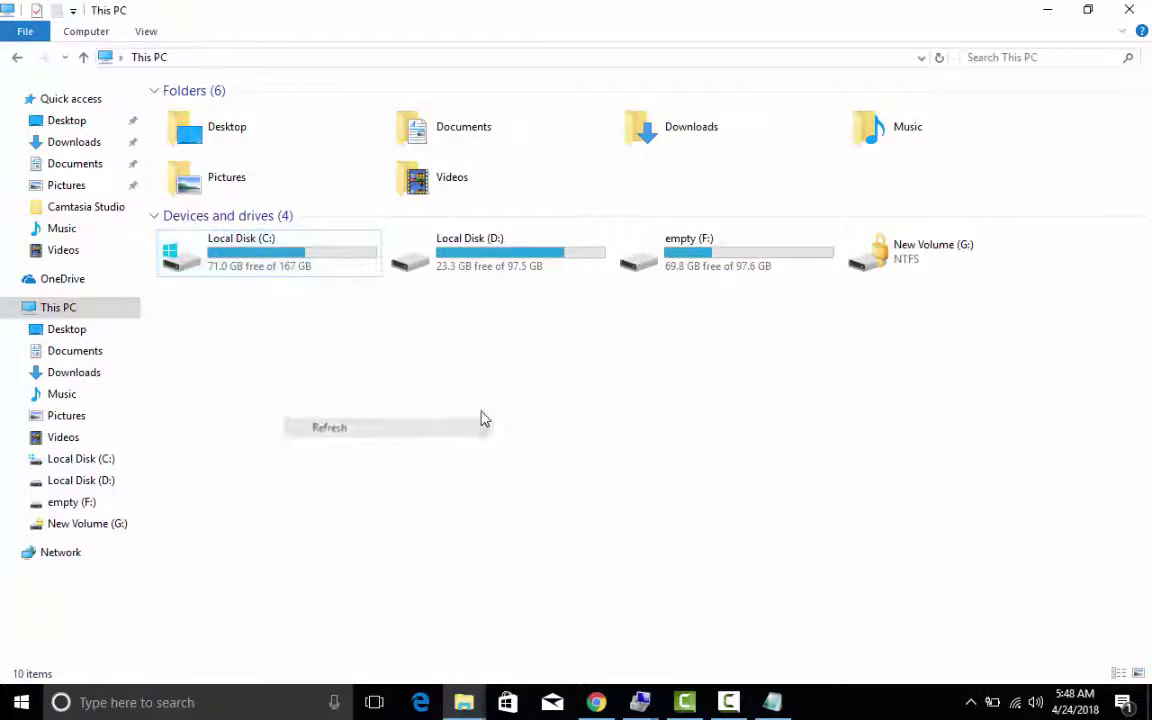
key(Down)
key(Down)
key(shift+F10)
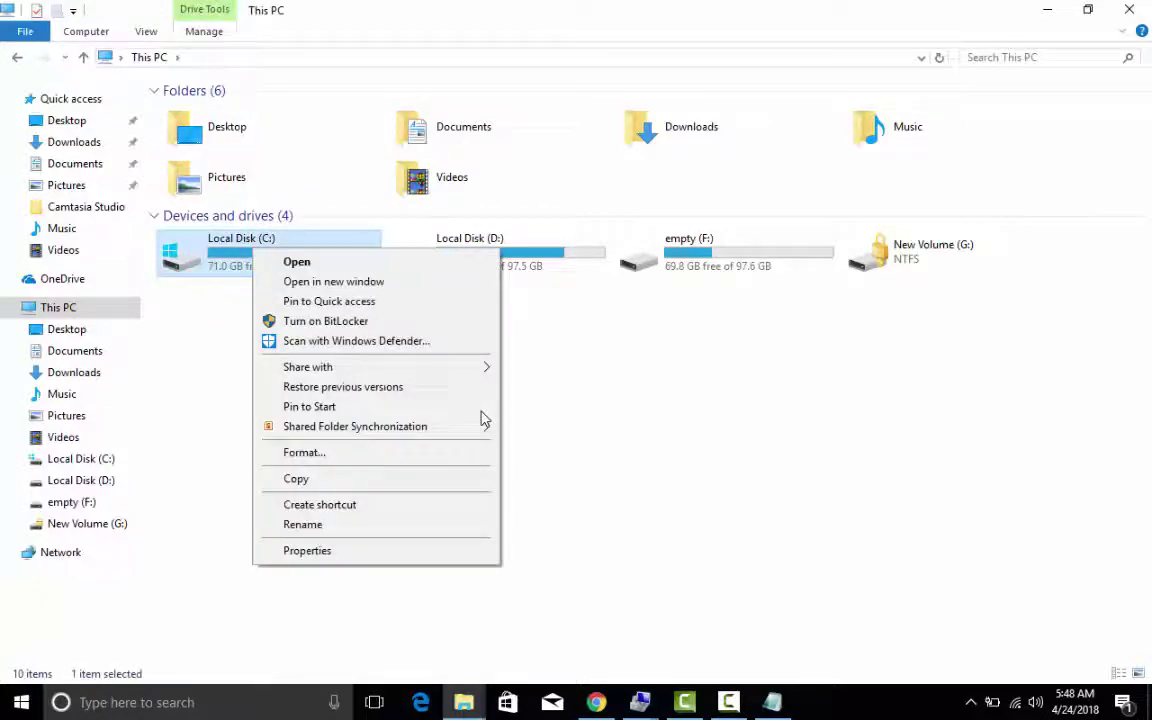
click(481, 418)
key(Down)
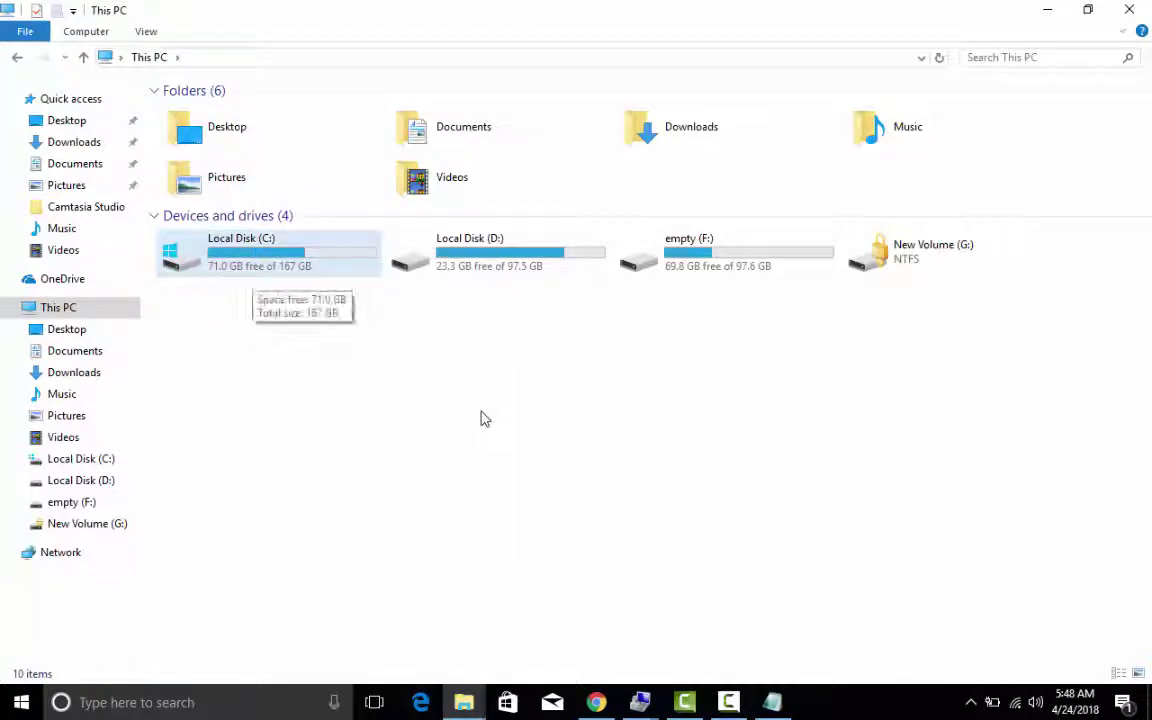